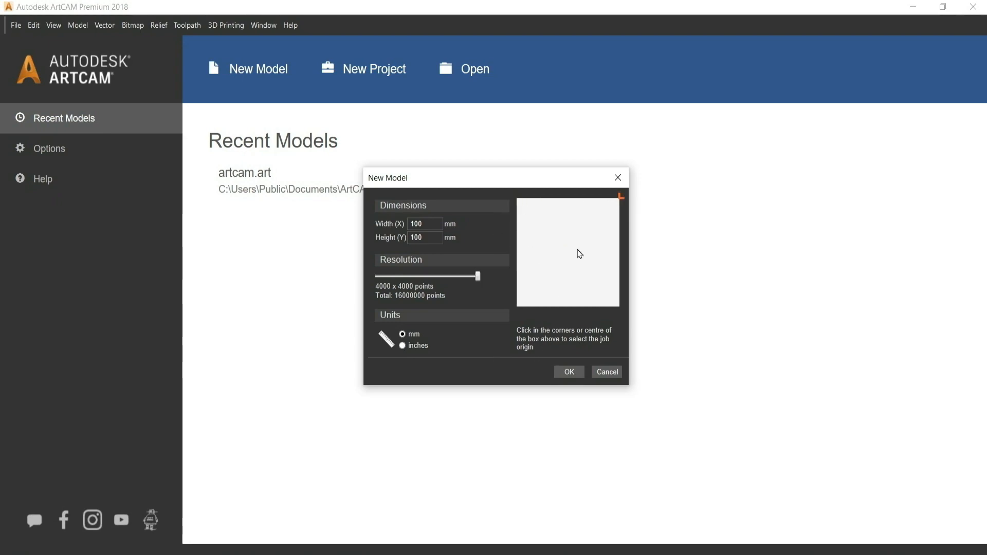
- Create a new 100 x 100 mm model at 4000 x 4000 points with a centred origin, and look at its 2D and 3D views
{"action": "left_click", "coordinate": [569, 372]}
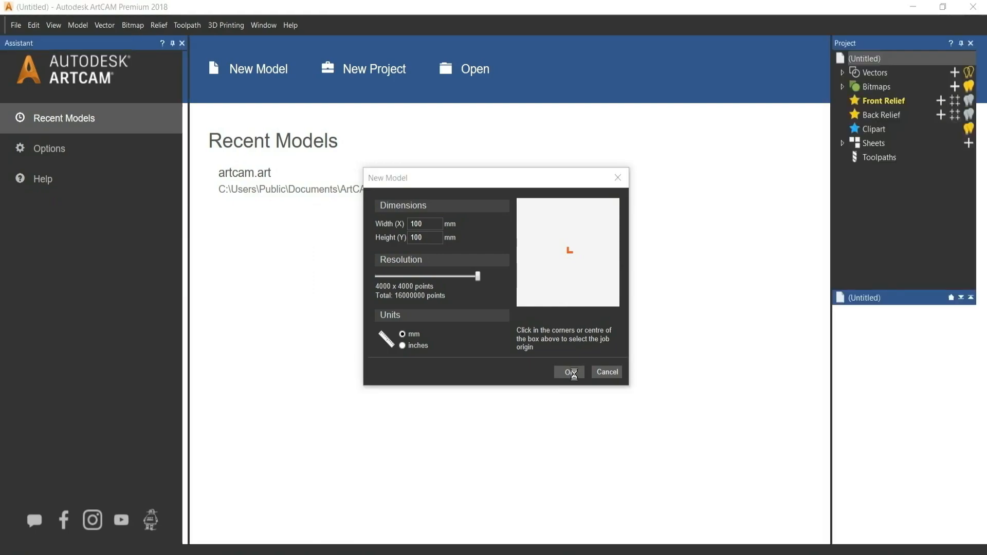
{"action": "scroll", "coordinate": [465, 292], "scroll_direction": "down", "scroll_amount": 2}
{"action": "scroll", "coordinate": [469, 293], "scroll_direction": "up", "scroll_amount": 2}
{"action": "scroll", "coordinate": [469, 294], "scroll_direction": "down", "scroll_amount": 2}
{"action": "scroll", "coordinate": [469, 294], "scroll_direction": "up", "scroll_amount": 2}
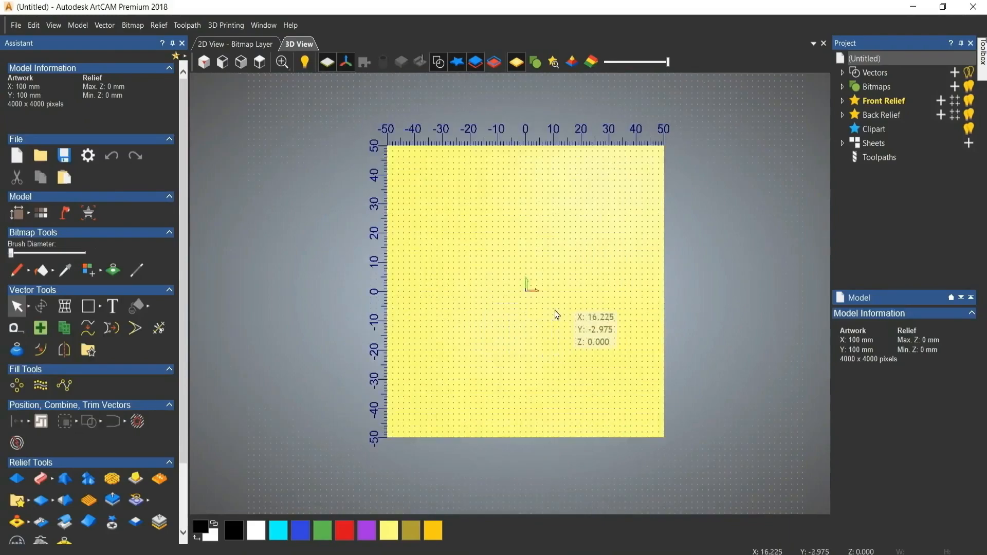
{"action": "left_click", "coordinate": [241, 45]}
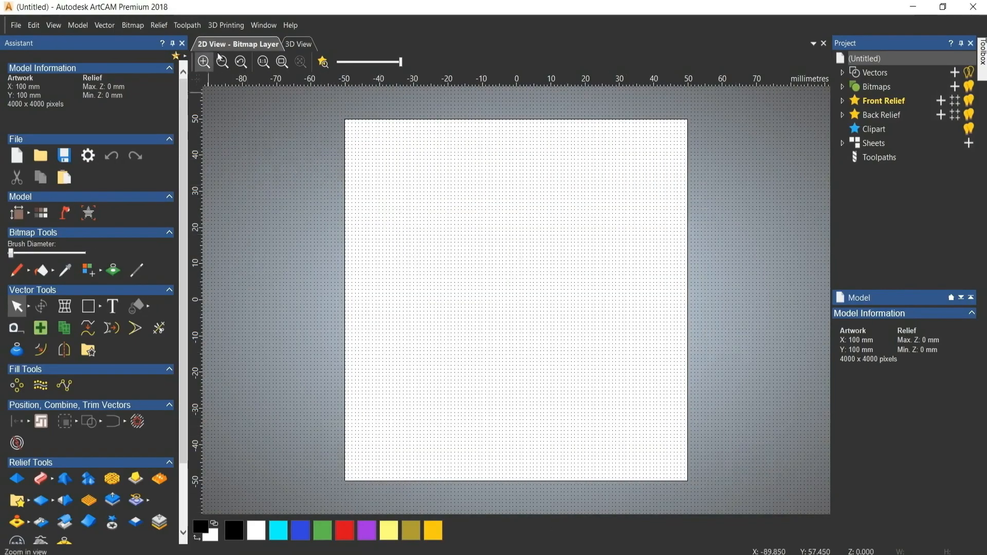
{"action": "left_click", "coordinate": [298, 45]}
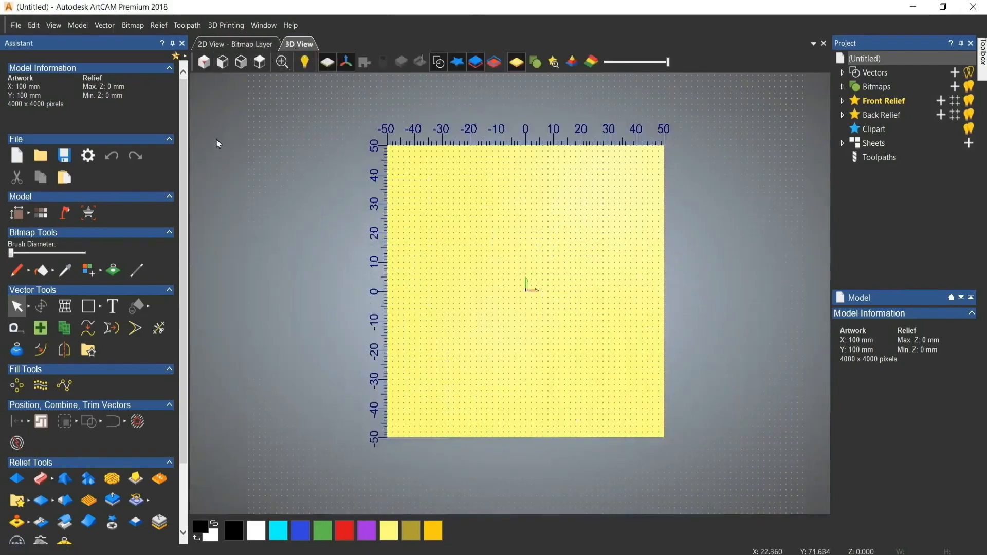
- Switch the workspace to the Standard layout
{"action": "left_click", "coordinate": [264, 25]}
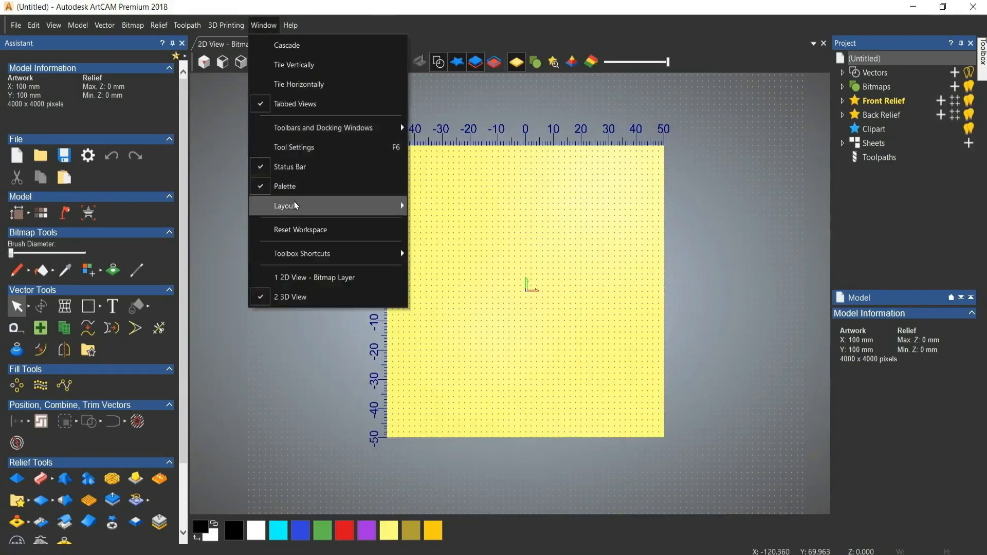
{"action": "mouse_move", "coordinate": [334, 208]}
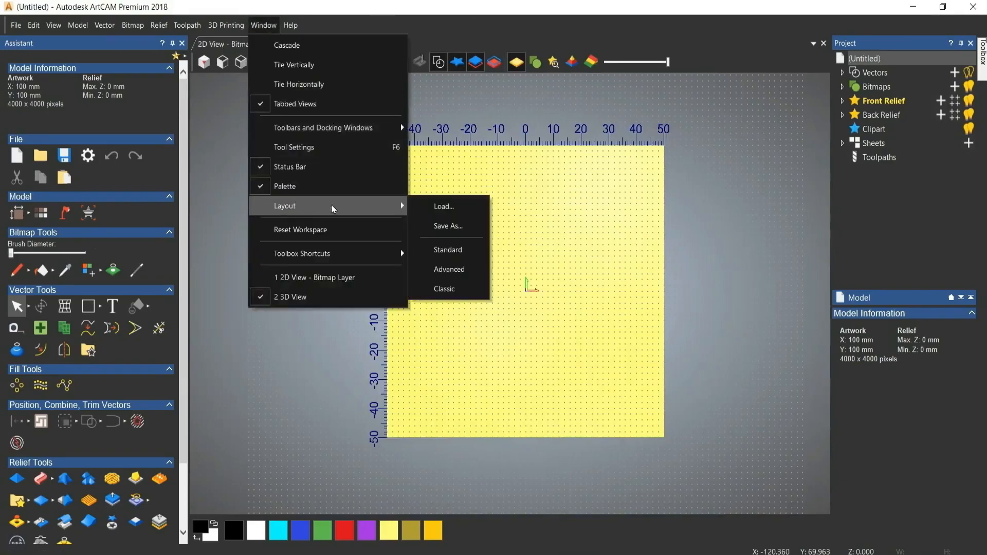
{"action": "left_click", "coordinate": [441, 252]}
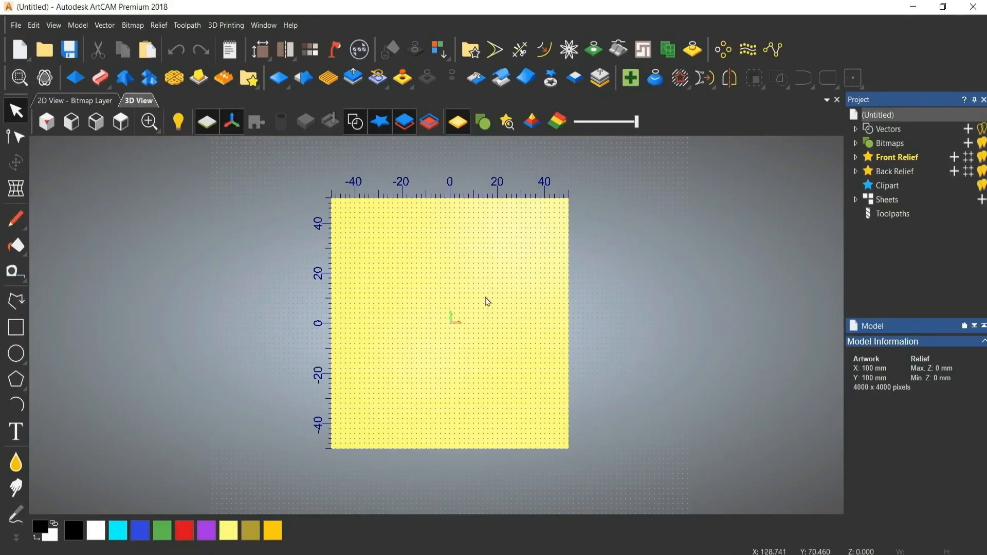
- Switch the workspace to the Advanced layout and look into its collapsed Project, Tool Settings and Toolbox panels
{"action": "left_click", "coordinate": [263, 25]}
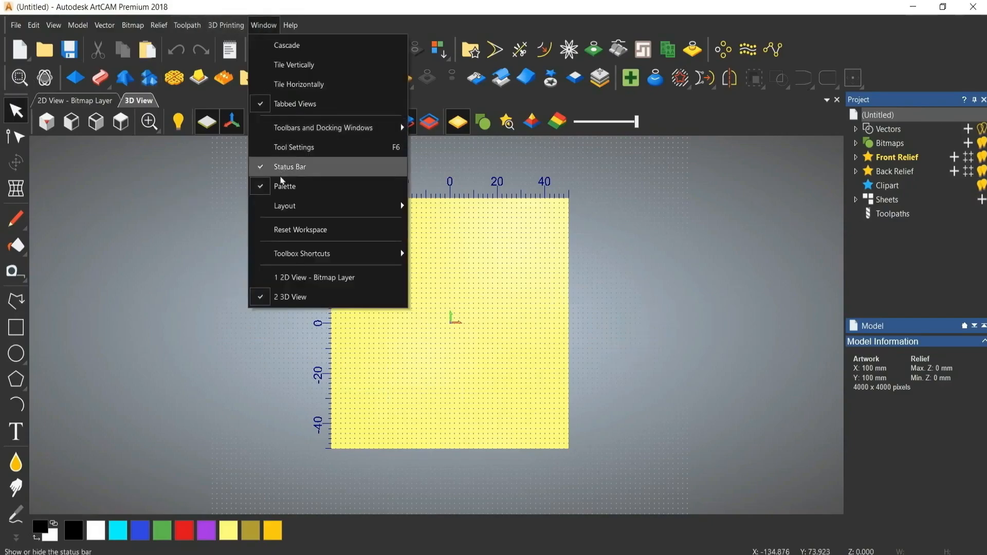
{"action": "mouse_move", "coordinate": [282, 205]}
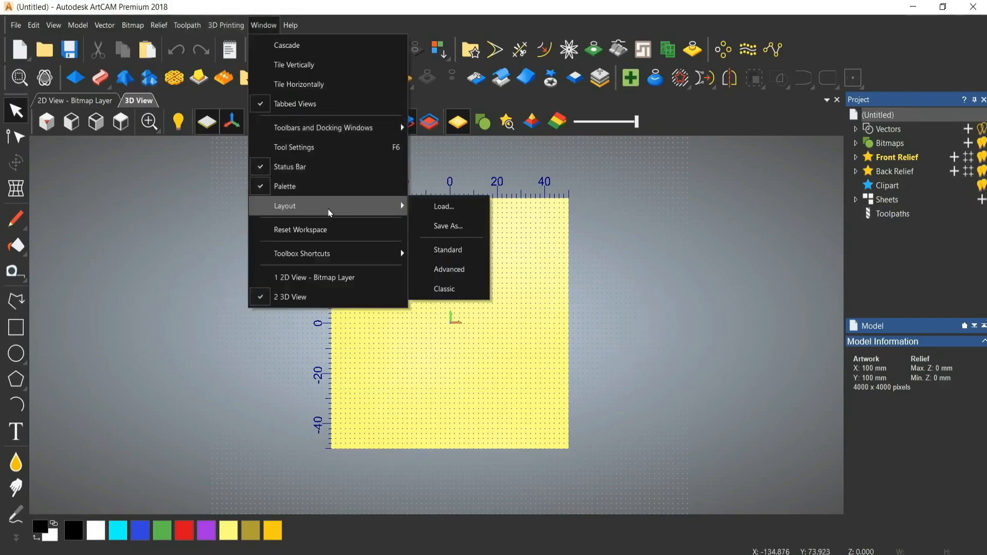
{"action": "left_click", "coordinate": [439, 271]}
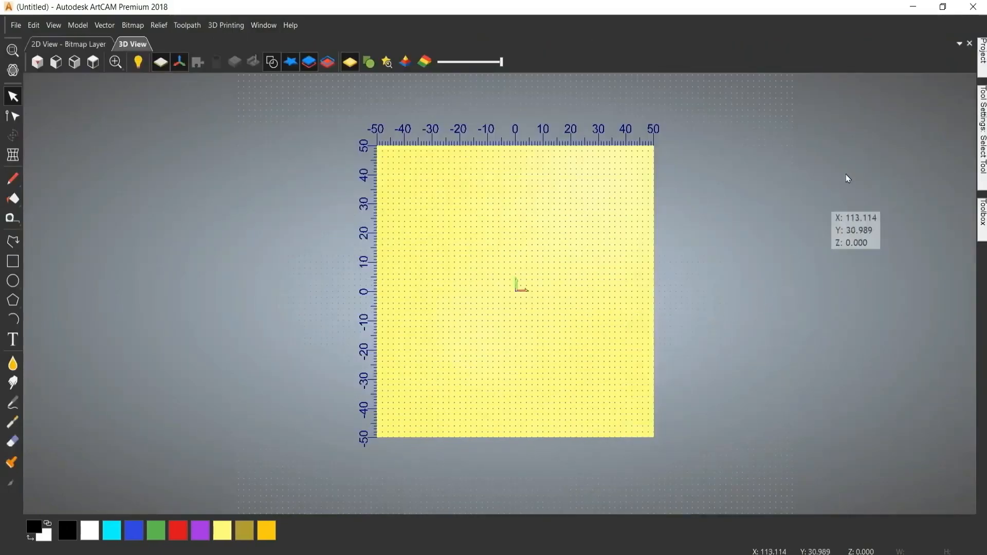
{"action": "mouse_move", "coordinate": [982, 61]}
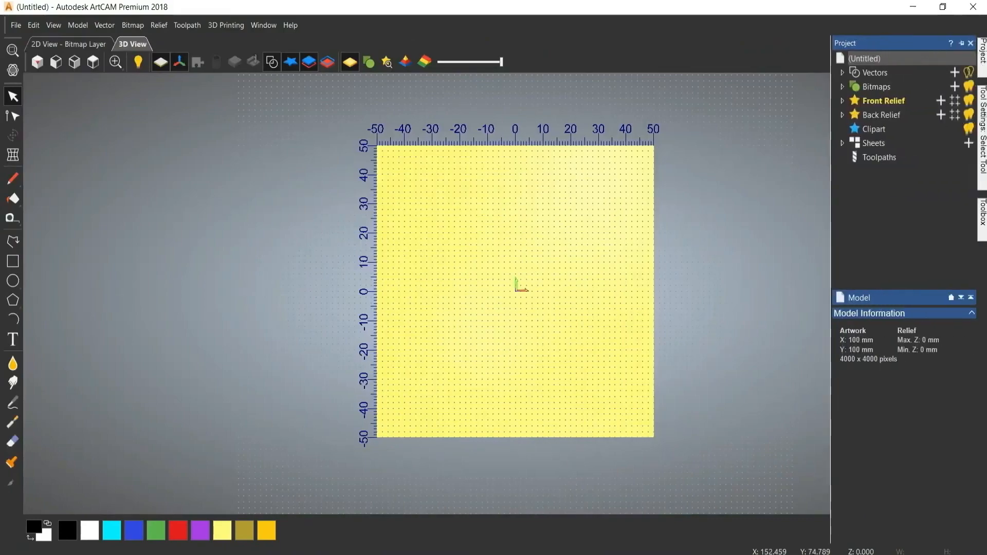
{"action": "mouse_move", "coordinate": [982, 129]}
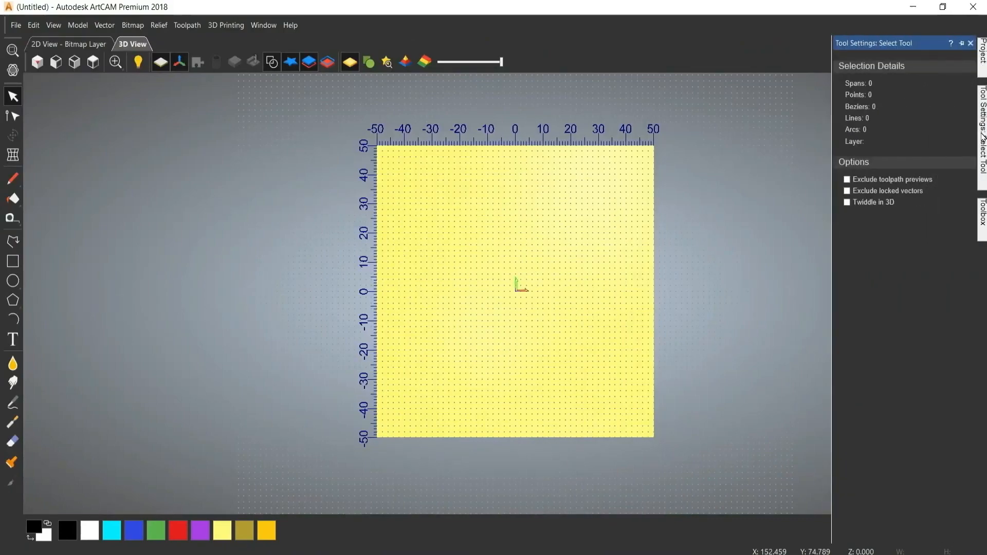
{"action": "mouse_move", "coordinate": [983, 211]}
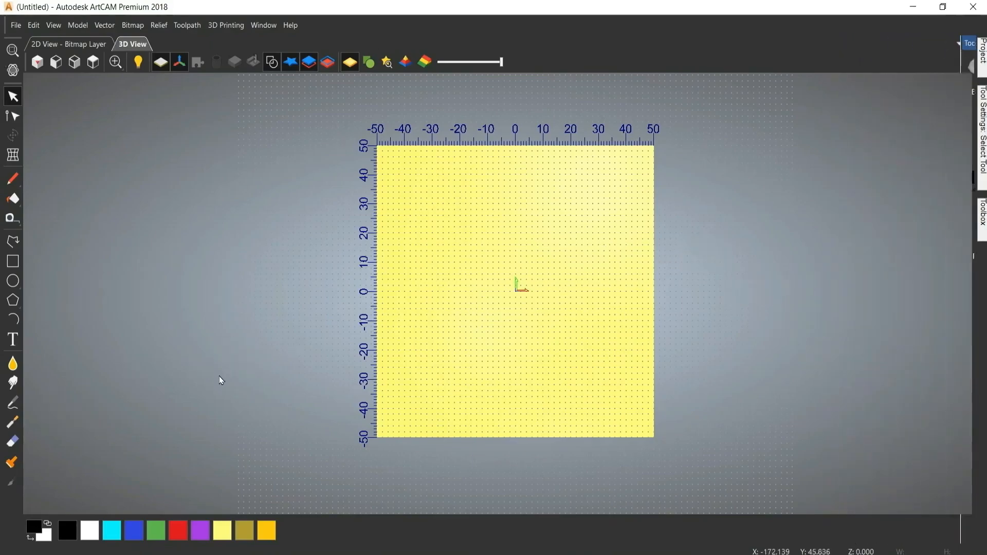
- Set the workspace to the Classic layout
{"action": "left_click", "coordinate": [261, 29]}
{"action": "mouse_move", "coordinate": [278, 207]}
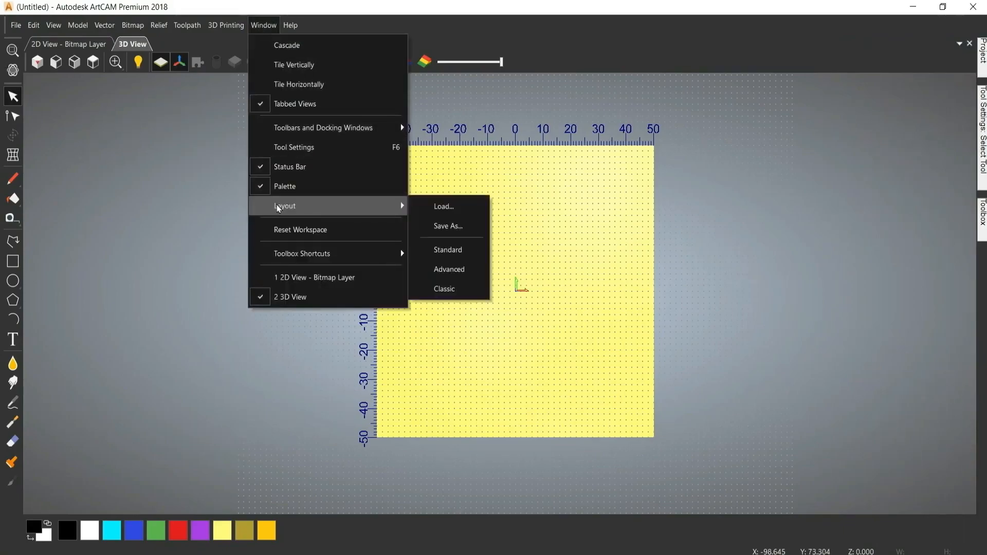
{"action": "left_click", "coordinate": [453, 291]}
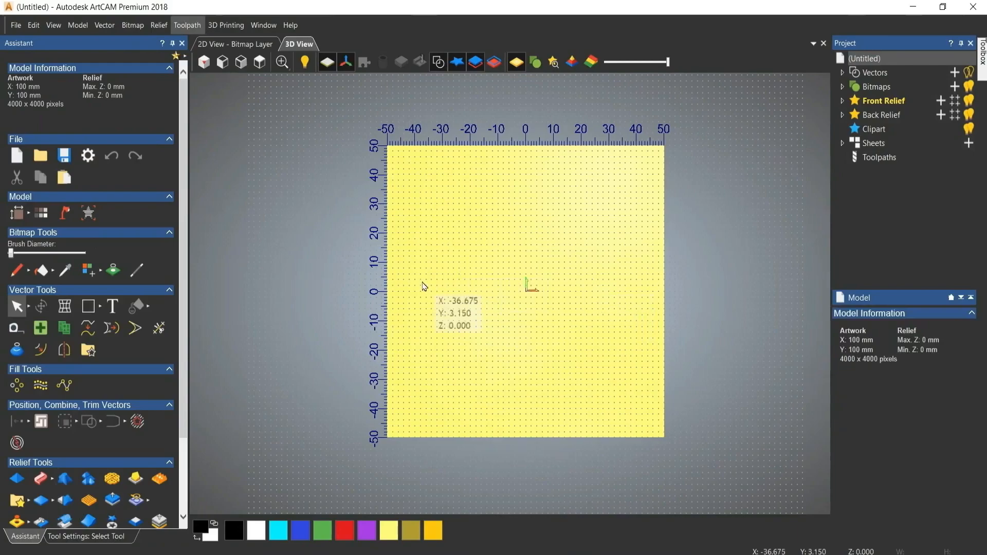
- Toggle the display of cursor information in the 3D view
{"action": "scroll", "coordinate": [532, 288], "scroll_direction": "up", "scroll_amount": 2}
{"action": "scroll", "coordinate": [534, 293], "scroll_direction": "down", "scroll_amount": 1}
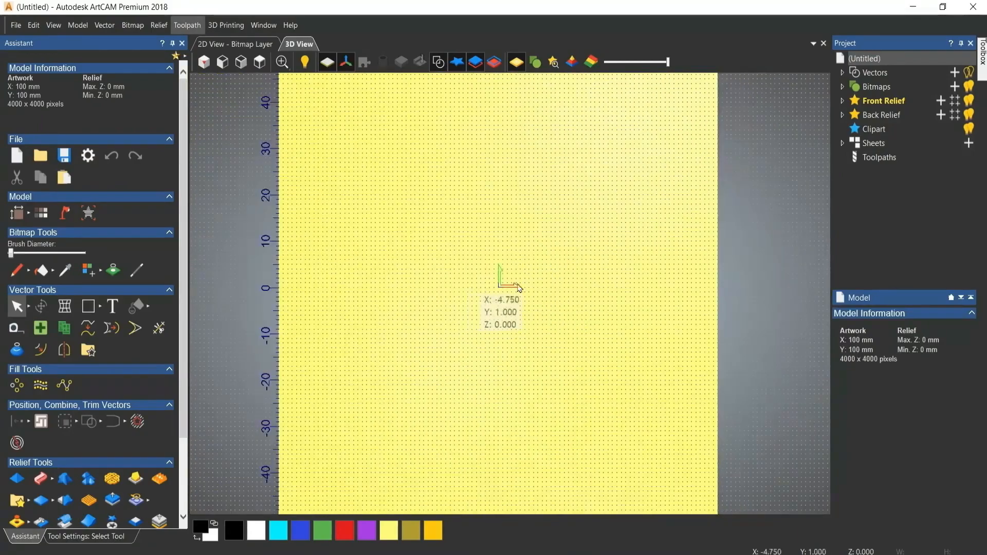
{"action": "scroll", "coordinate": [455, 287], "scroll_direction": "down", "scroll_amount": 1}
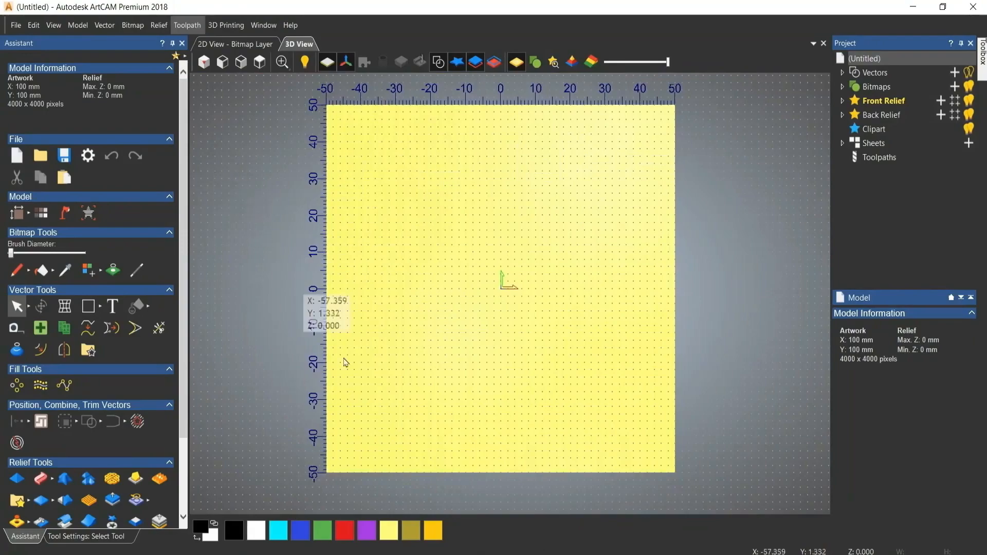
{"action": "left_click", "coordinate": [53, 25]}
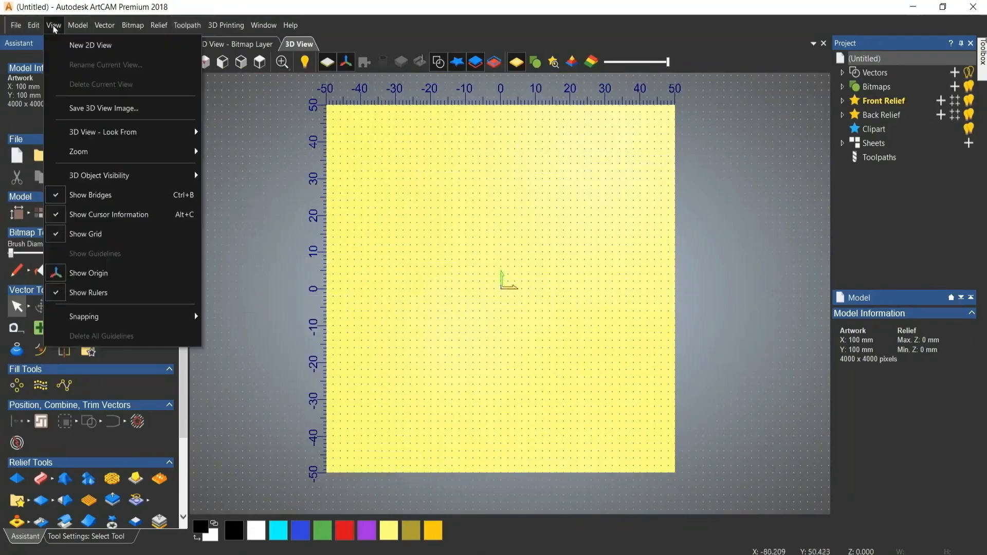
{"action": "left_click", "coordinate": [105, 211]}
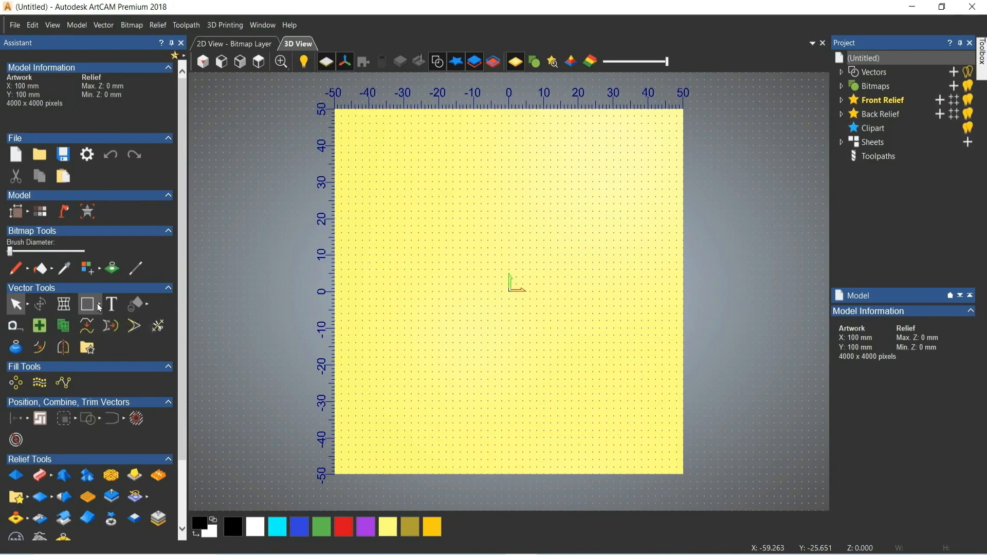
- Create a circle of about 13.3 mm radius centred near X -18, Y 23, and leave it deselected
{"action": "left_click", "coordinate": [94, 308]}
{"action": "left_click", "coordinate": [131, 305]}
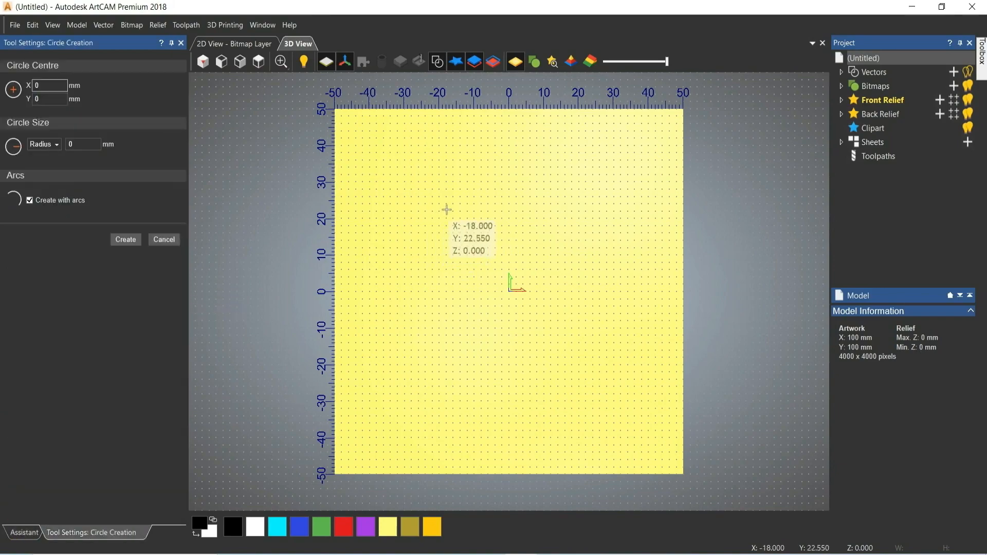
{"action": "left_click_drag", "start_coordinate": [444, 217], "coordinate": [435, 255]}
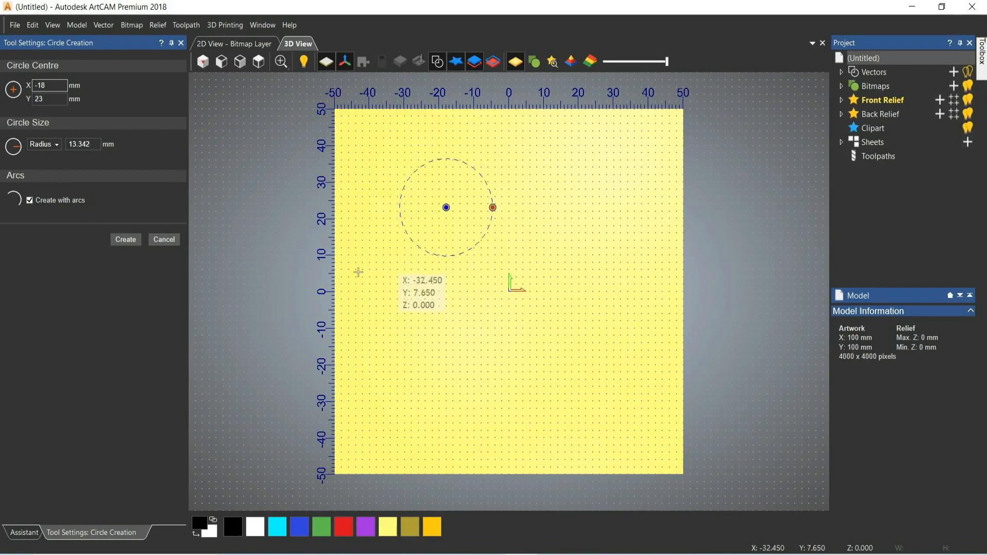
{"action": "left_click", "coordinate": [128, 245]}
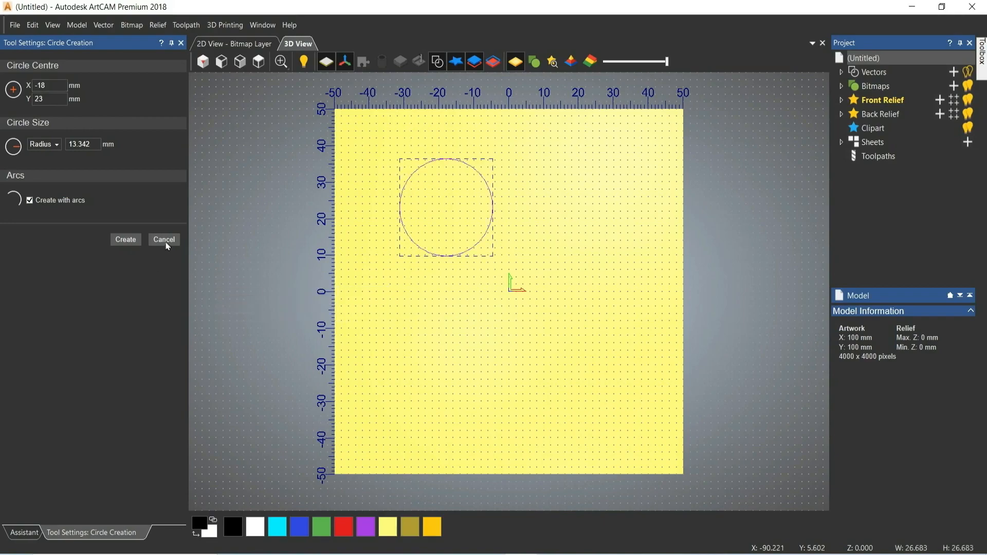
{"action": "left_click", "coordinate": [398, 287]}
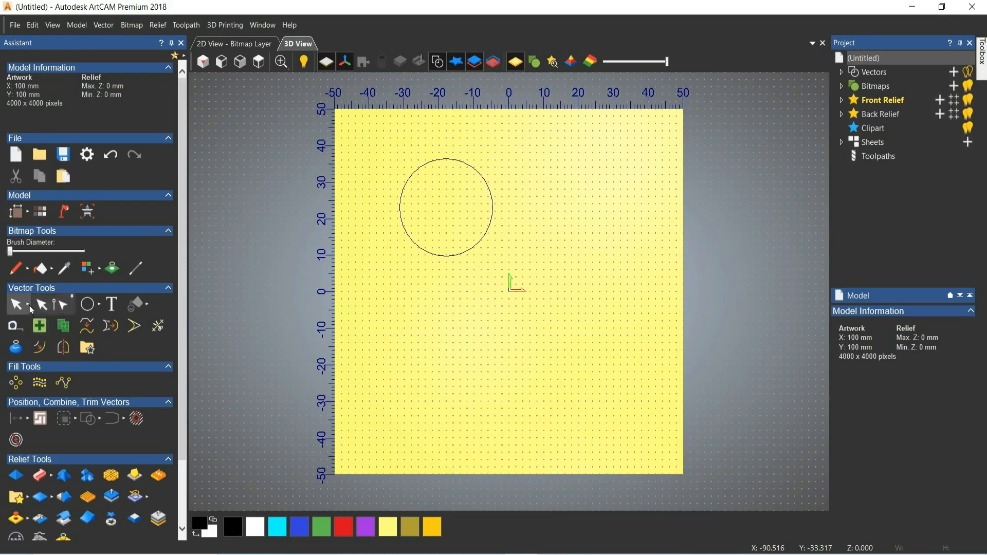
- Reshape the circle with Node Editing by moving its four nodes outward into an irregular outline about 62 x 61 mm
{"action": "left_click", "coordinate": [63, 305]}
{"action": "key", "text": "n"}
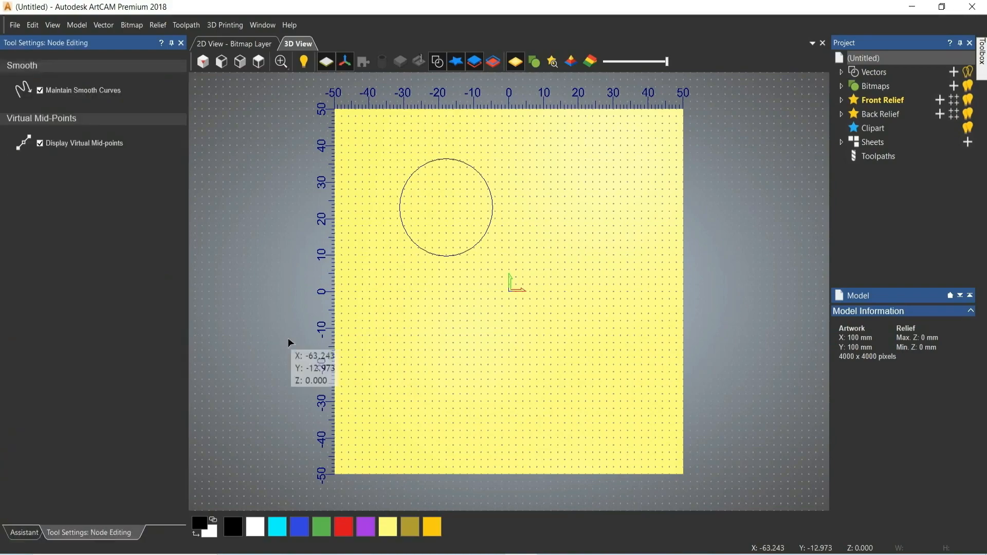
{"action": "left_click", "coordinate": [429, 255]}
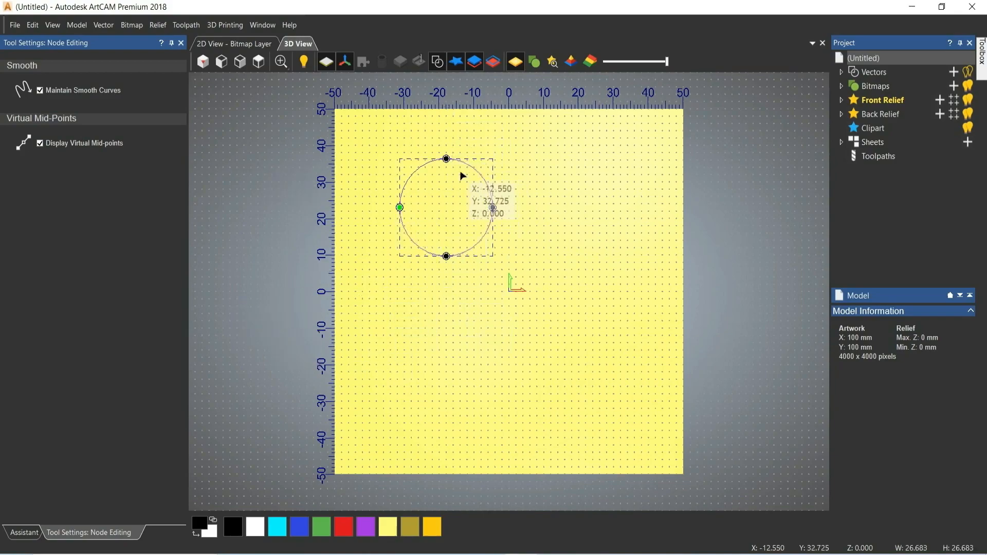
{"action": "left_click_drag", "start_coordinate": [447, 160], "coordinate": [502, 142]}
{"action": "left_click_drag", "start_coordinate": [491, 206], "coordinate": [583, 232]}
{"action": "left_click_drag", "start_coordinate": [447, 256], "coordinate": [419, 360]}
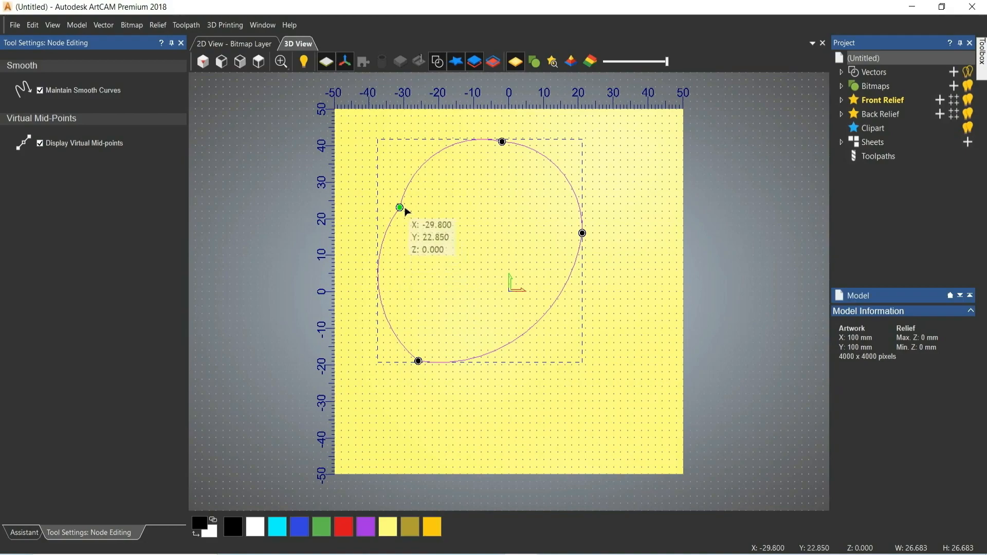
{"action": "left_click_drag", "start_coordinate": [399, 208], "coordinate": [382, 192]}
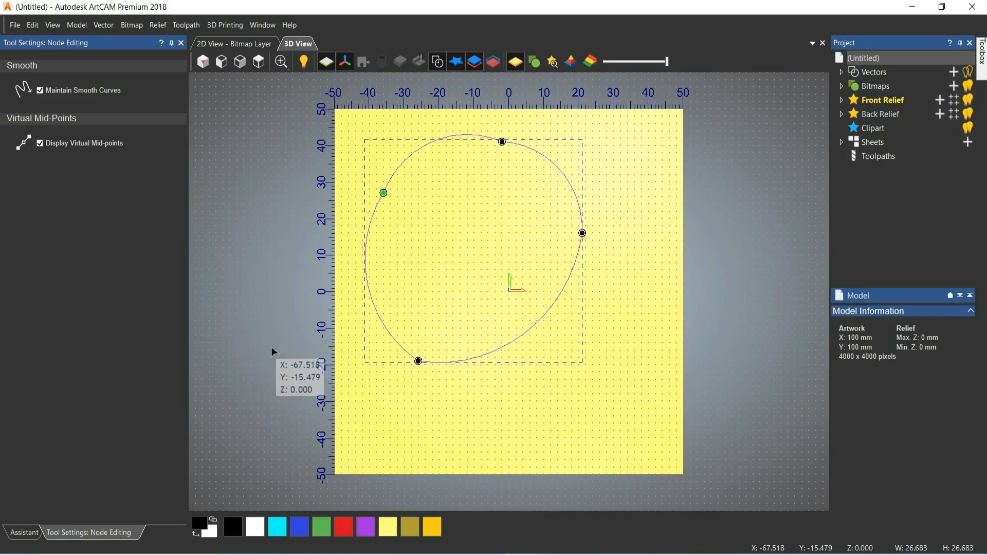
{"action": "left_click", "coordinate": [415, 397]}
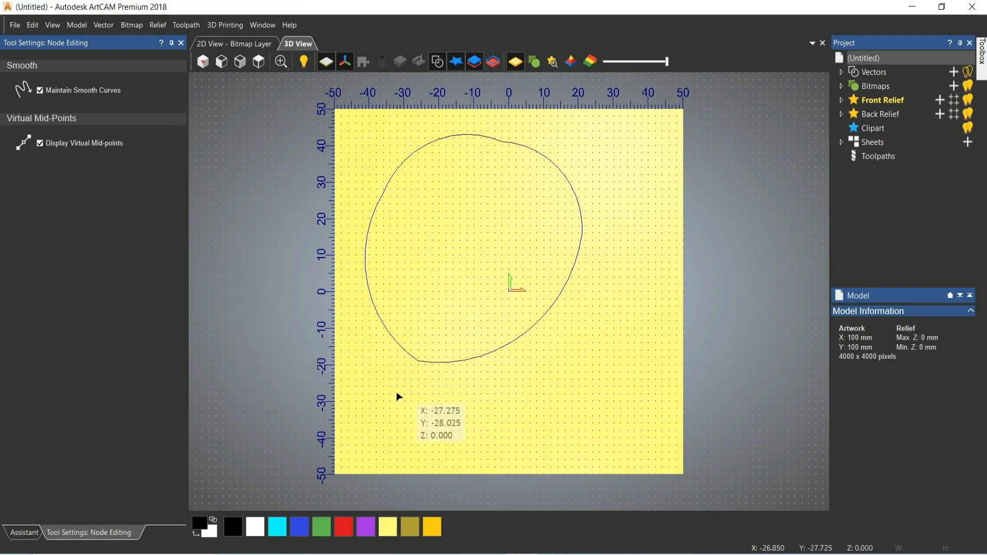
- Leave node editing and delete the reshaped outline from the model
{"action": "left_click", "coordinate": [181, 44]}
{"action": "left_click_drag", "start_coordinate": [353, 125], "coordinate": [590, 375]}
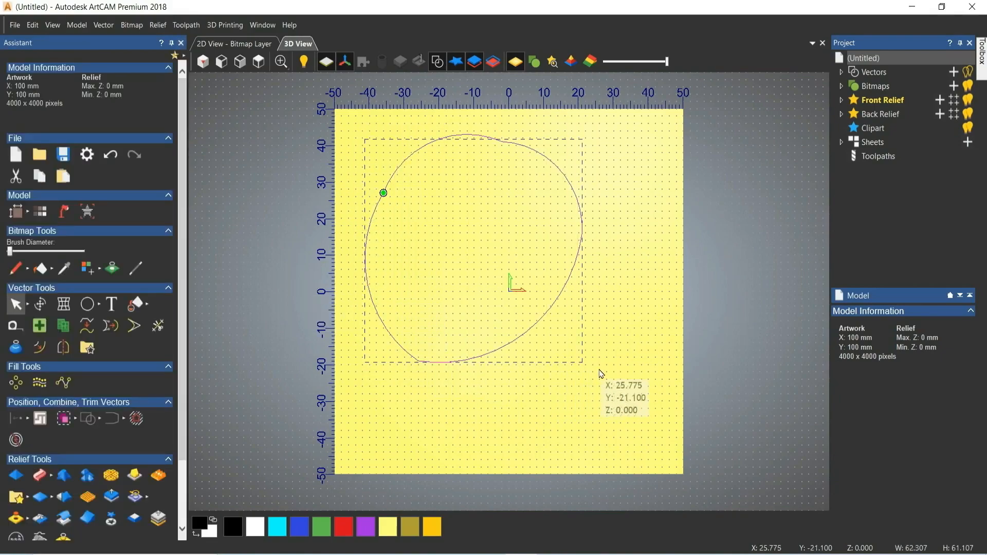
{"action": "key", "text": "Delete"}
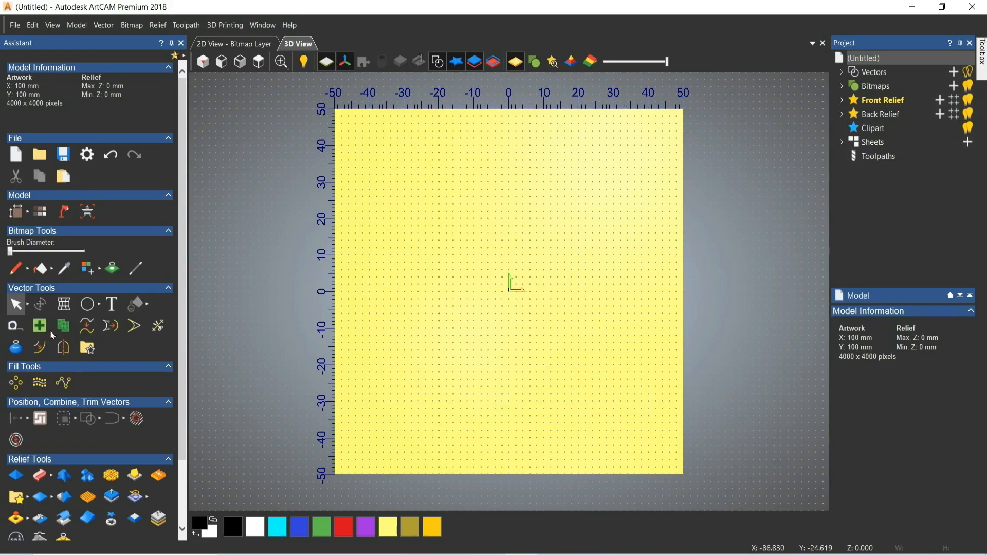
- Create a circle of about 22.1 mm radius centred near X -3, Y 13, and leave it deselected
{"action": "left_click", "coordinate": [100, 307]}
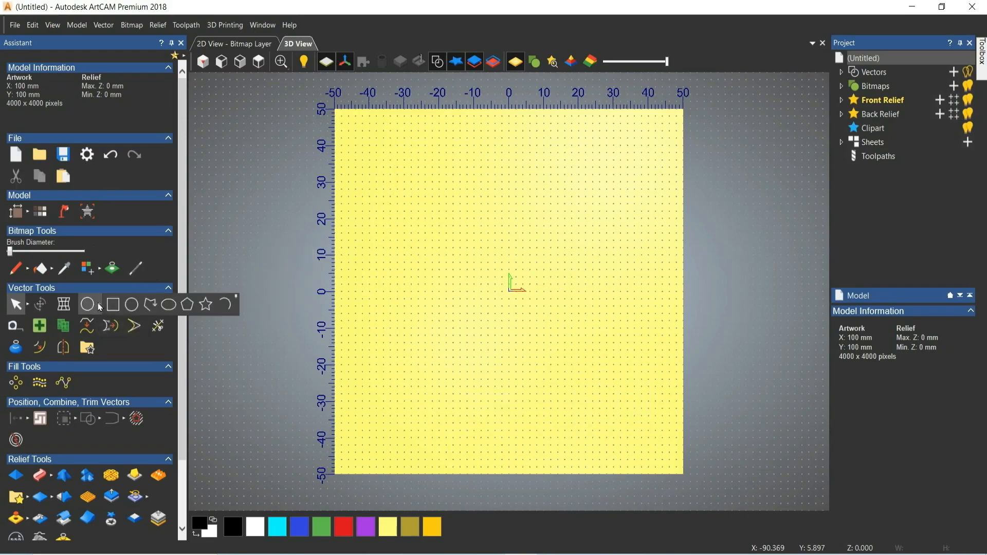
{"action": "left_click", "coordinate": [131, 305]}
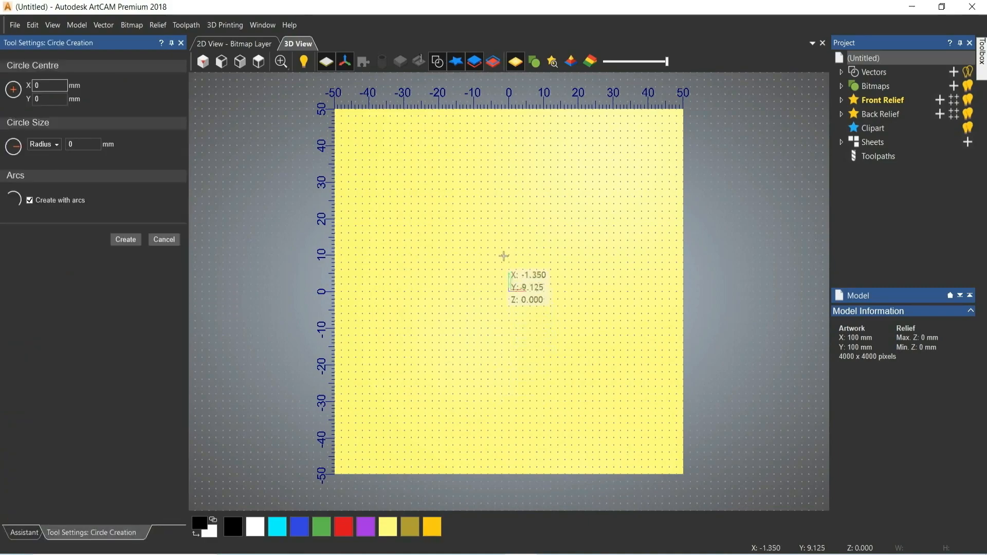
{"action": "left_click_drag", "start_coordinate": [498, 246], "coordinate": [475, 318]}
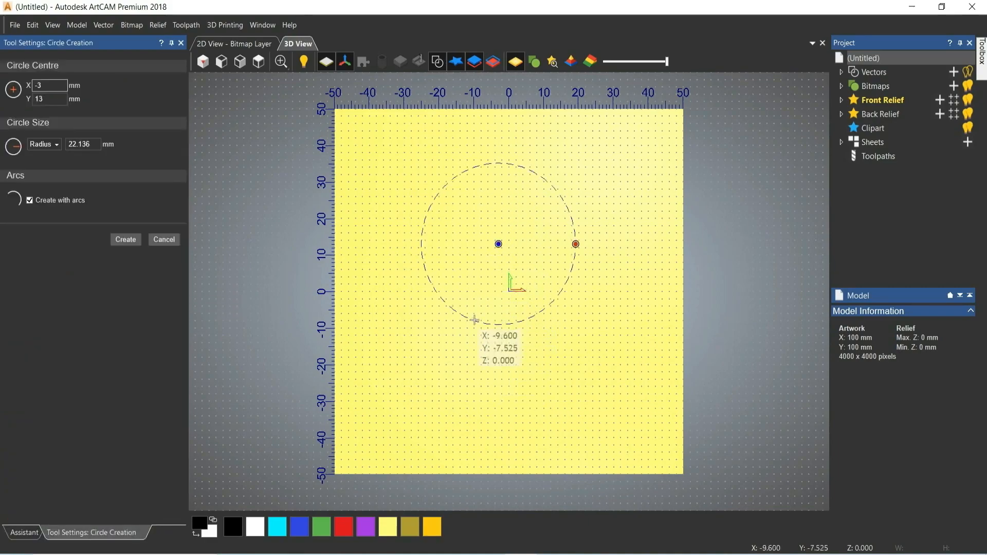
{"action": "left_click", "coordinate": [126, 243]}
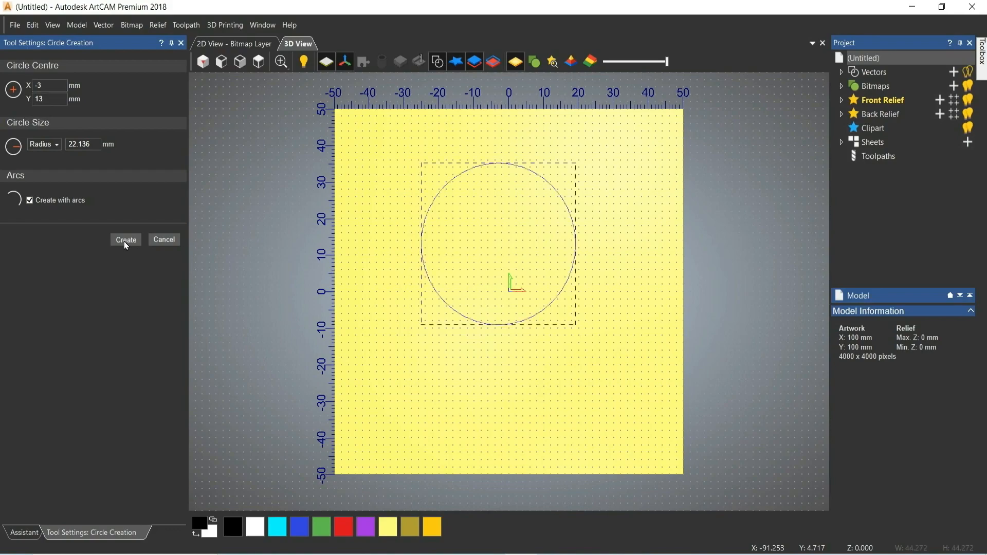
{"action": "left_click", "coordinate": [164, 240]}
{"action": "left_click", "coordinate": [370, 315]}
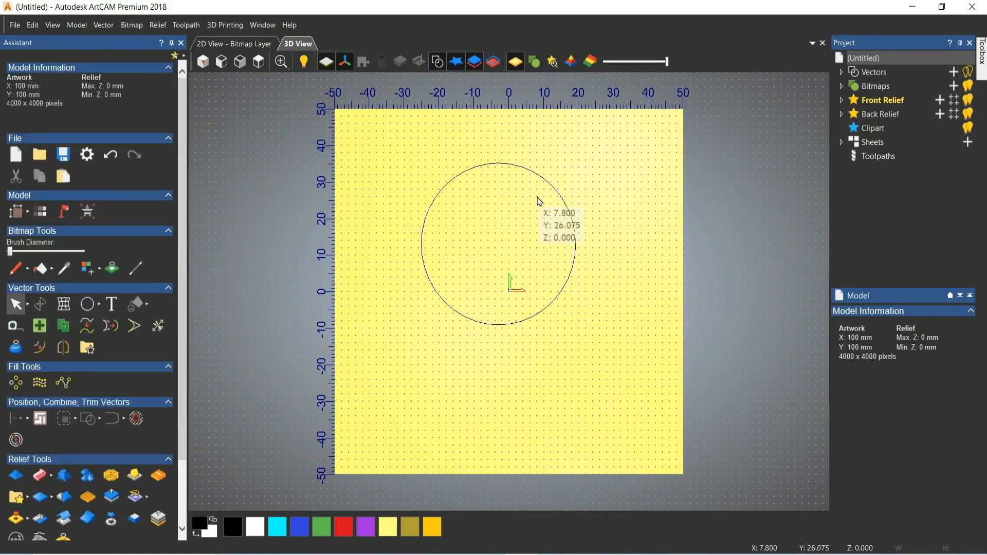
- Transform the 22.1 mm radius circle into an ellipse 70 mm wide and 30 mm high
{"action": "left_click_drag", "start_coordinate": [398, 153], "coordinate": [600, 362]}
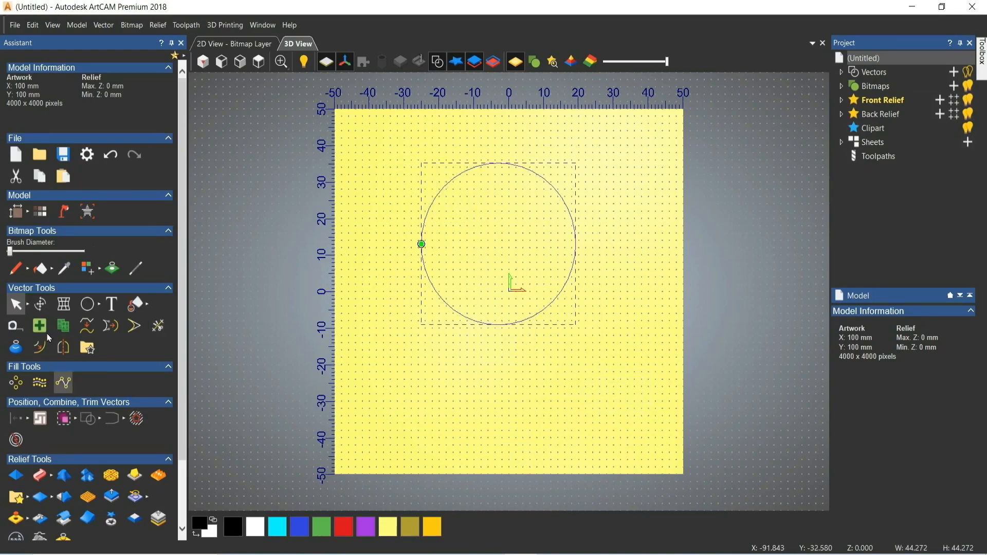
{"action": "left_click", "coordinate": [44, 309]}
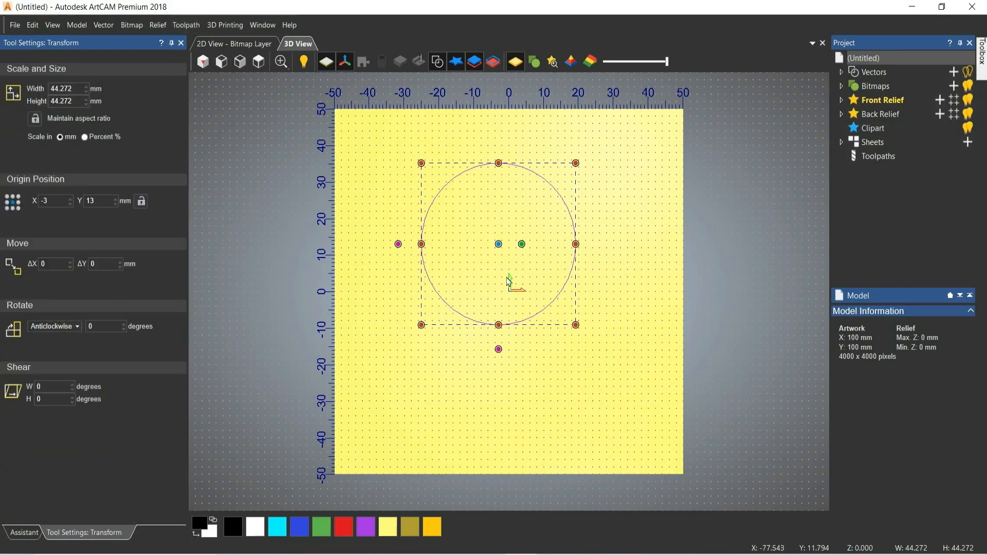
{"action": "left_click_drag", "start_coordinate": [60, 88], "coordinate": [75, 88]}
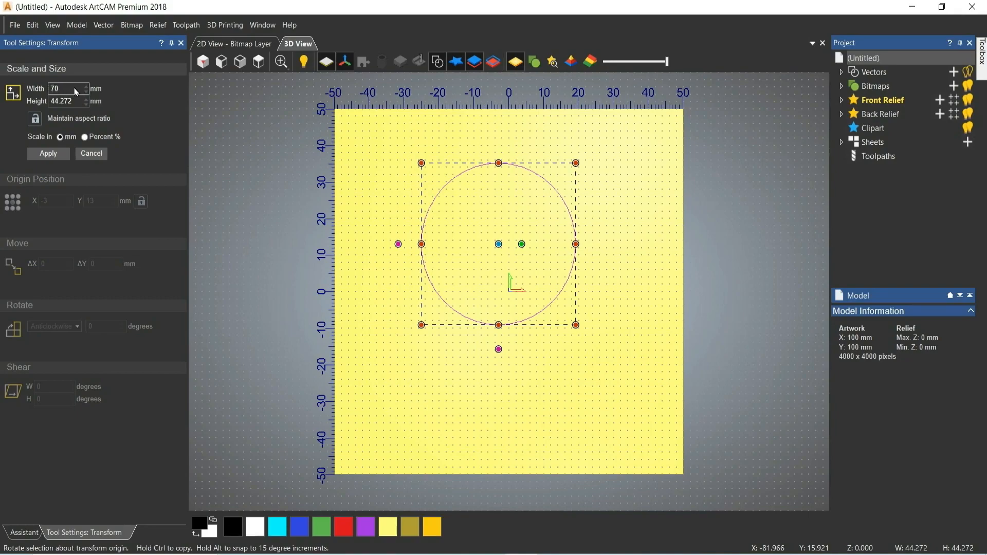
{"action": "left_click", "coordinate": [54, 155]}
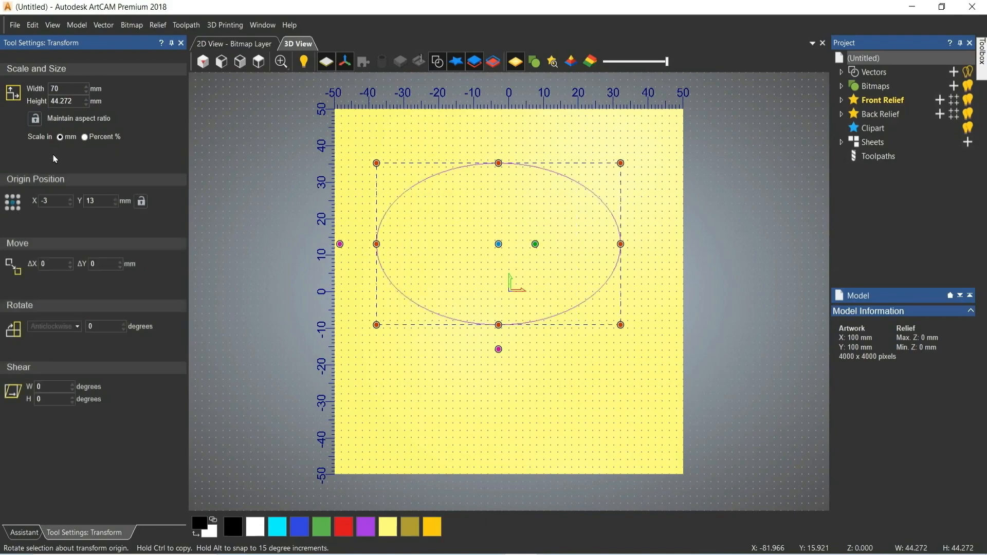
{"action": "double_click", "coordinate": [76, 98]}
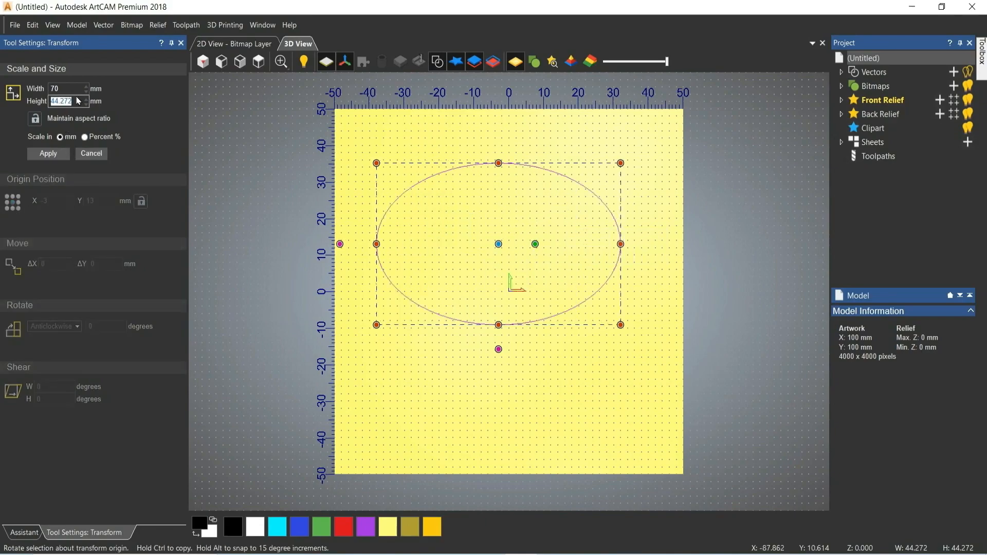
{"action": "left_click", "coordinate": [49, 156]}
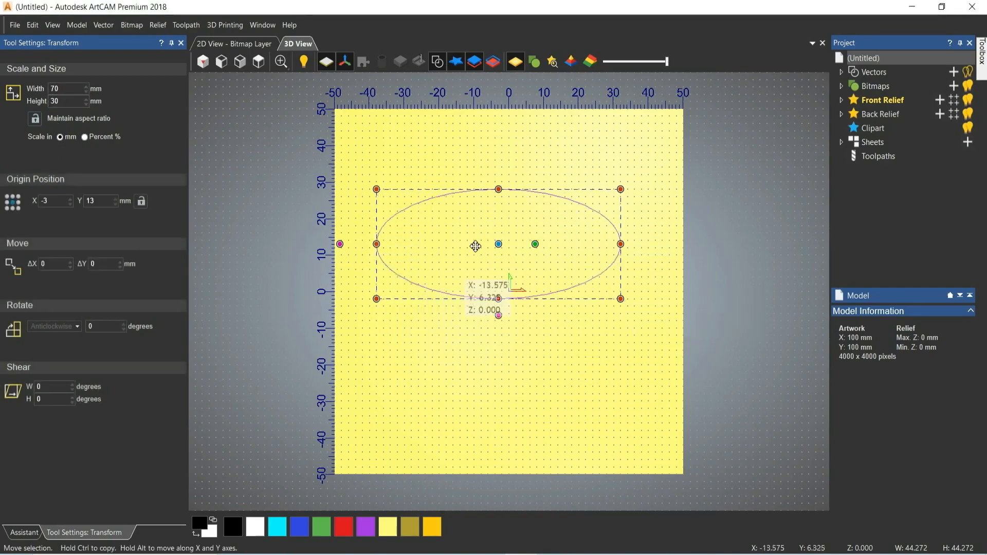
- Set the ellipse's origin position to X 0, Y 0
{"action": "double_click", "coordinate": [60, 200]}
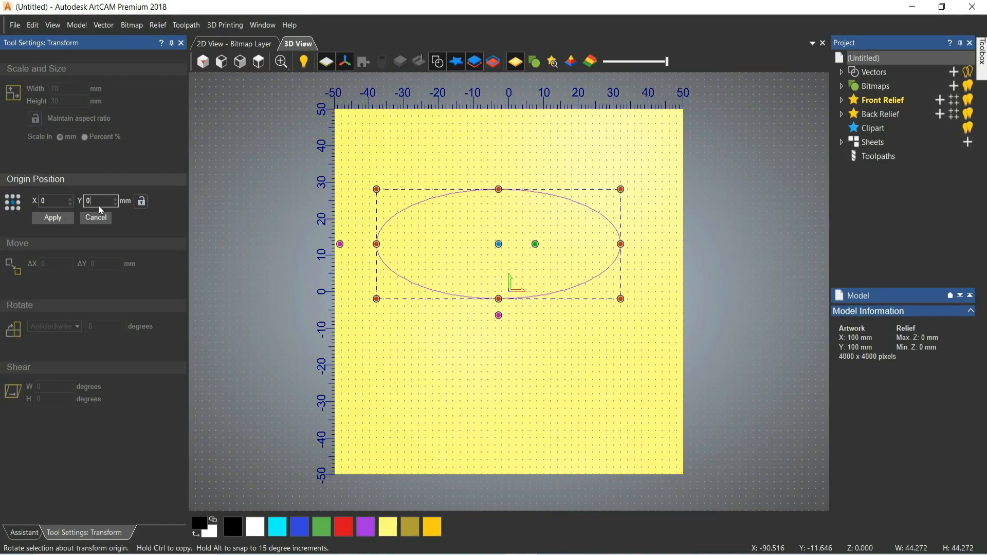
{"action": "left_click", "coordinate": [52, 218]}
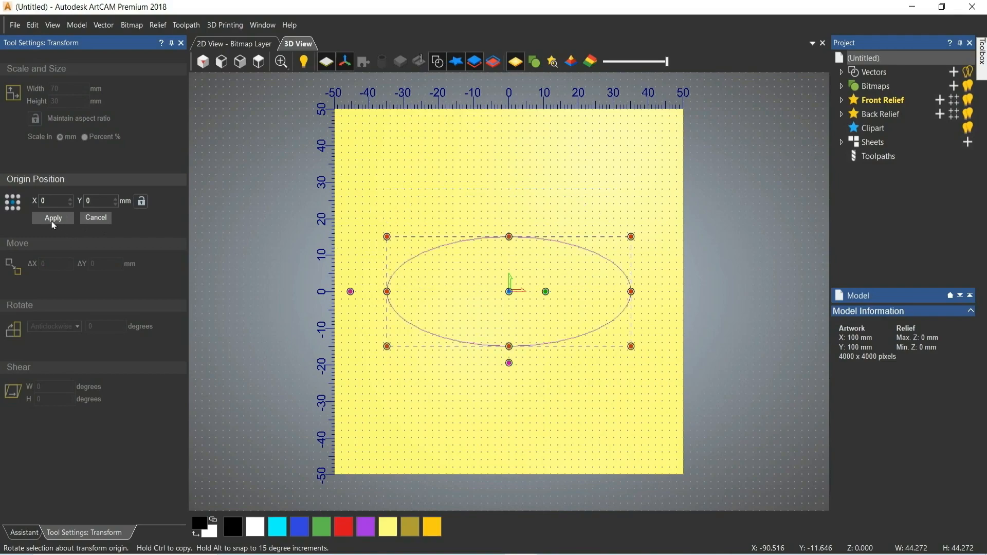
{"action": "scroll", "coordinate": [516, 300], "scroll_direction": "up", "scroll_amount": 3}
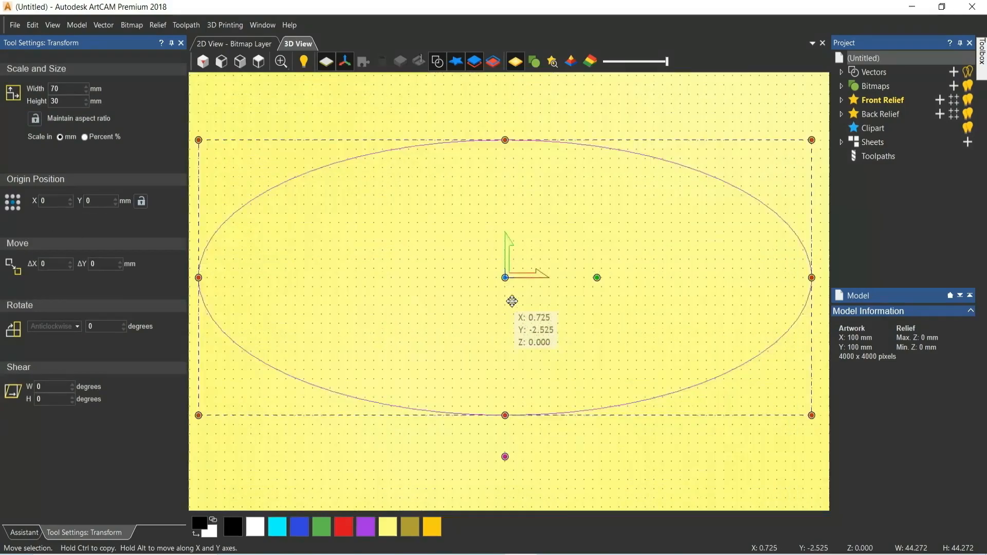
{"action": "scroll", "coordinate": [509, 280], "scroll_direction": "down", "scroll_amount": 3}
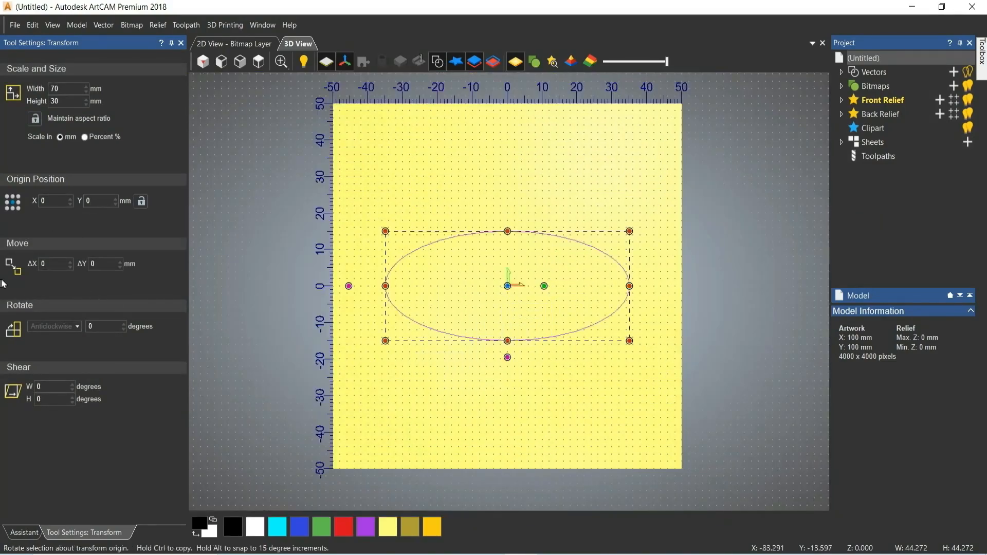
- Move the ellipse by 10 mm in both X and Y, and rotate it 45 degrees anticlockwise
{"action": "left_click", "coordinate": [53, 264]}
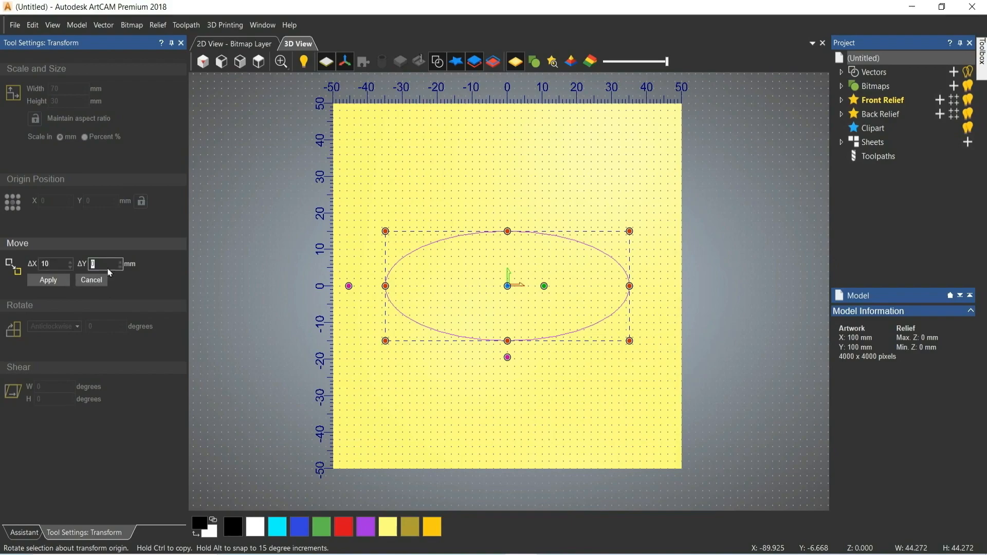
{"action": "left_click", "coordinate": [58, 283]}
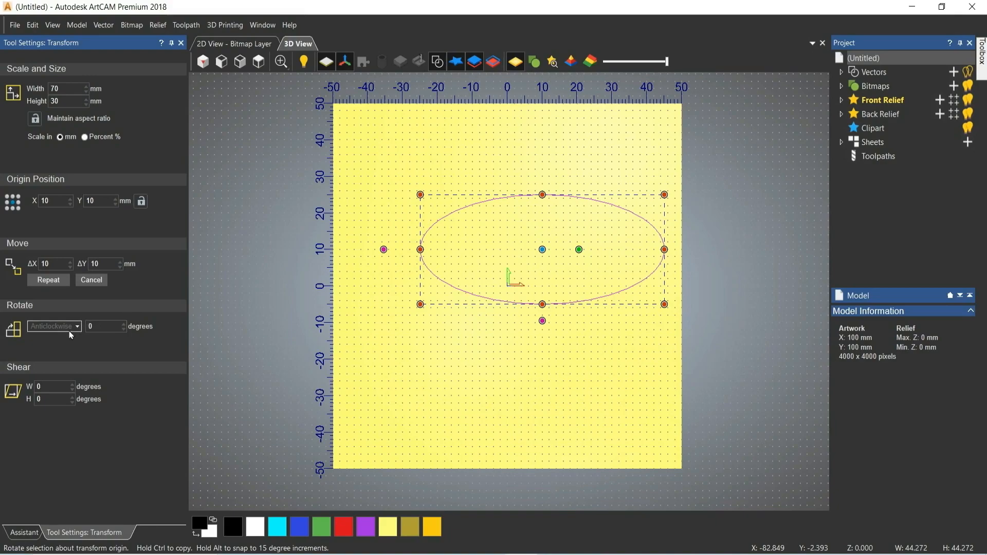
{"action": "left_click", "coordinate": [111, 327]}
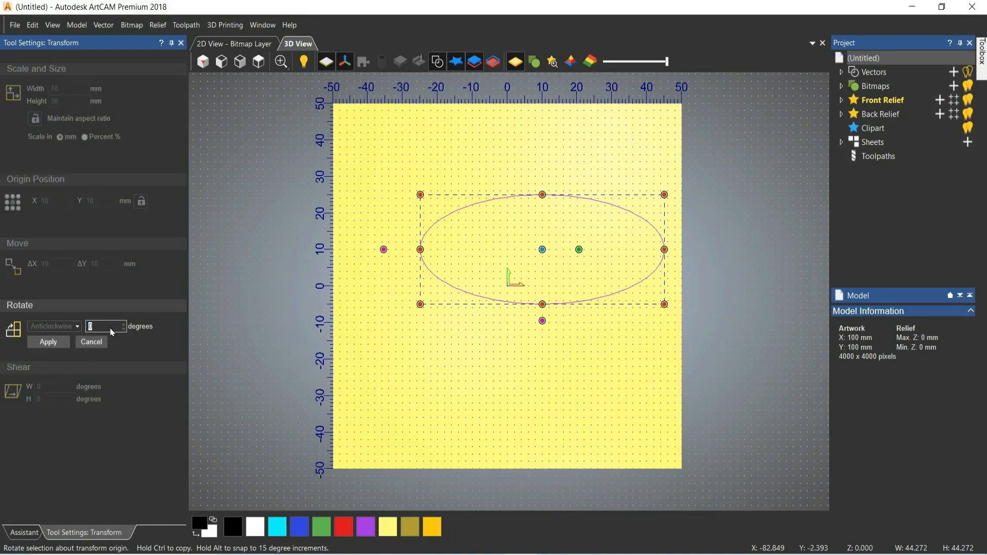
{"action": "left_click", "coordinate": [48, 342]}
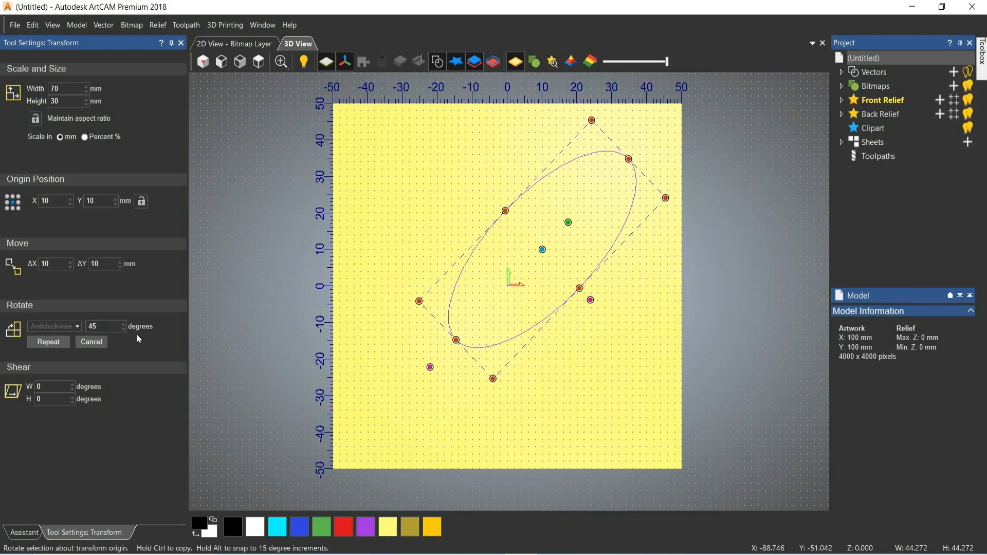
- Leave the transform without applying a shear and delete the rotated ellipse from the model
{"action": "left_click", "coordinate": [53, 390]}
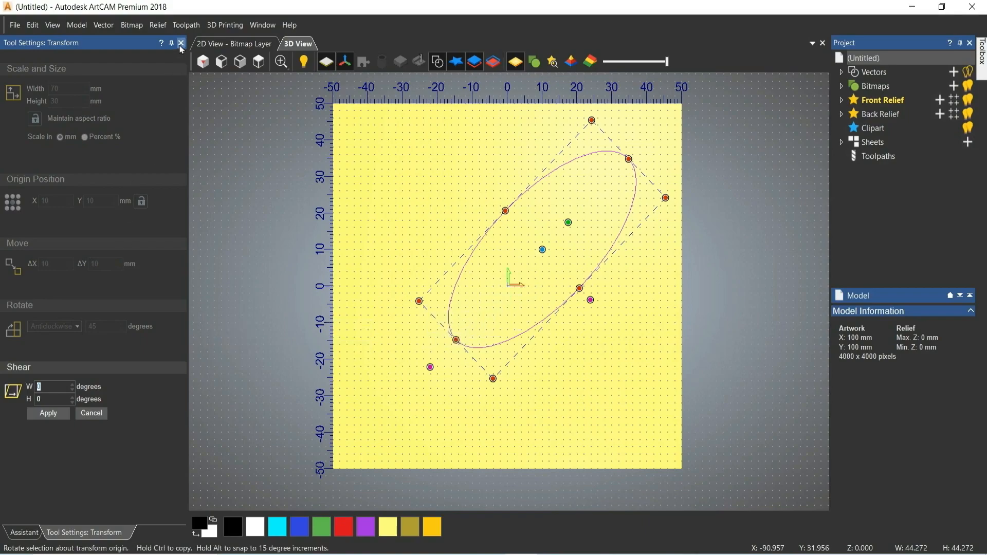
{"action": "left_click", "coordinate": [181, 43]}
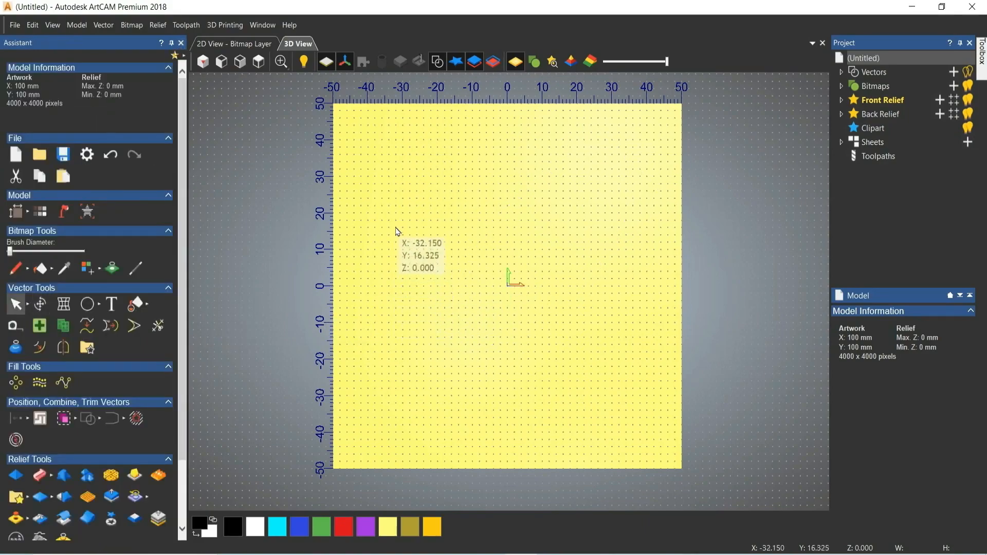
- Create a circle of about 19.7 mm radius centred near X -5, Y 7, and leave circle creation
{"action": "left_click", "coordinate": [88, 304]}
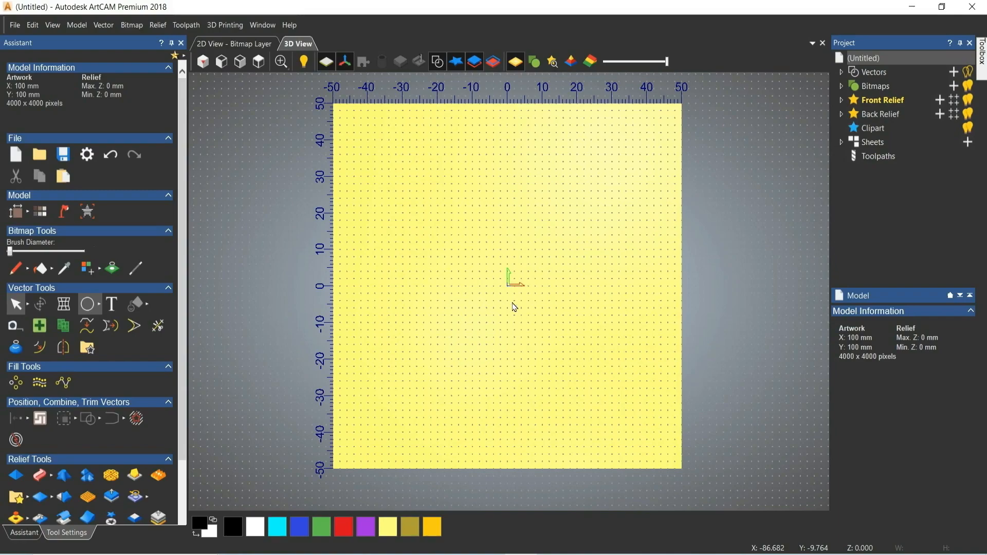
{"action": "left_click_drag", "start_coordinate": [490, 260], "coordinate": [462, 323]}
{"action": "left_click", "coordinate": [134, 245]}
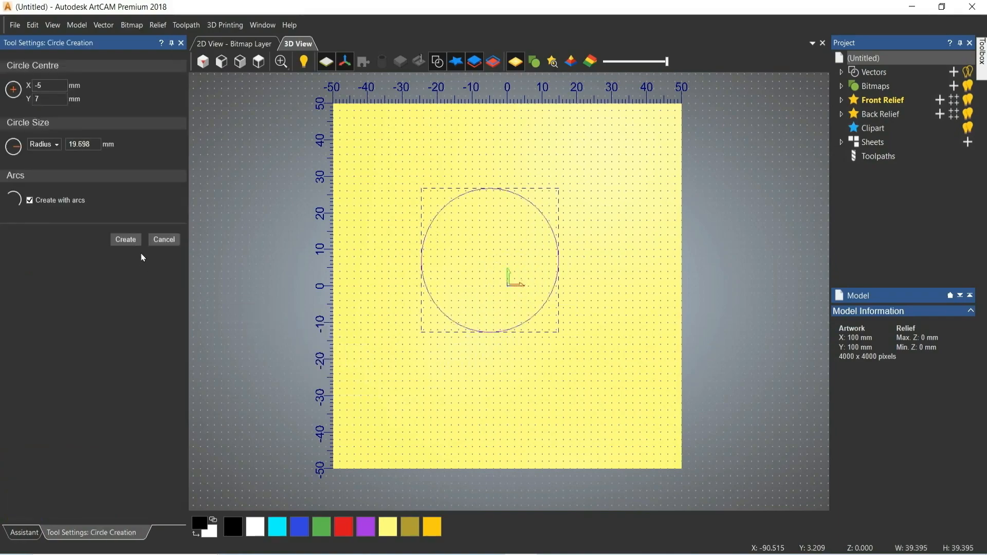
{"action": "left_click", "coordinate": [164, 240]}
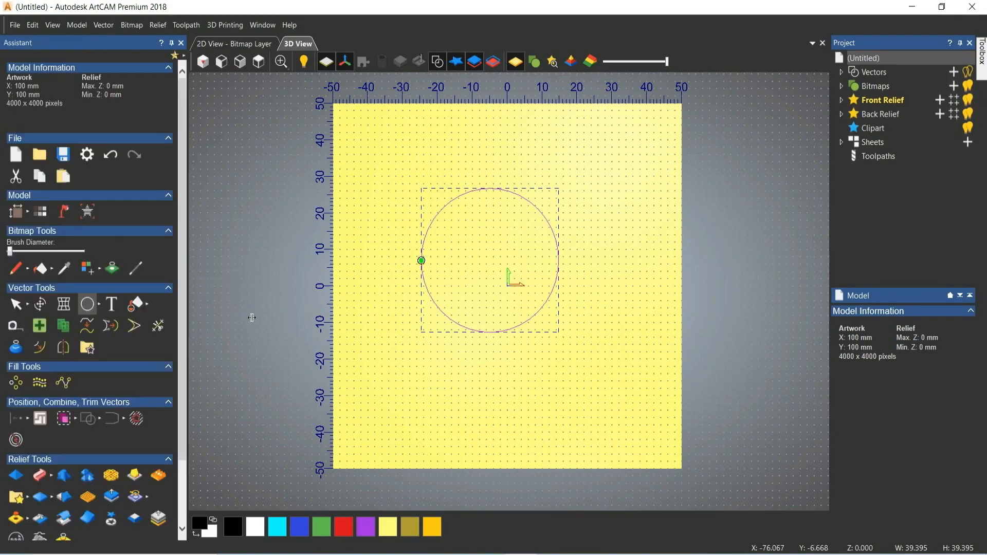
- Shear the circle with a width angle of 40 degrees, followed by another width shear of 30 degrees
{"action": "left_click", "coordinate": [41, 305]}
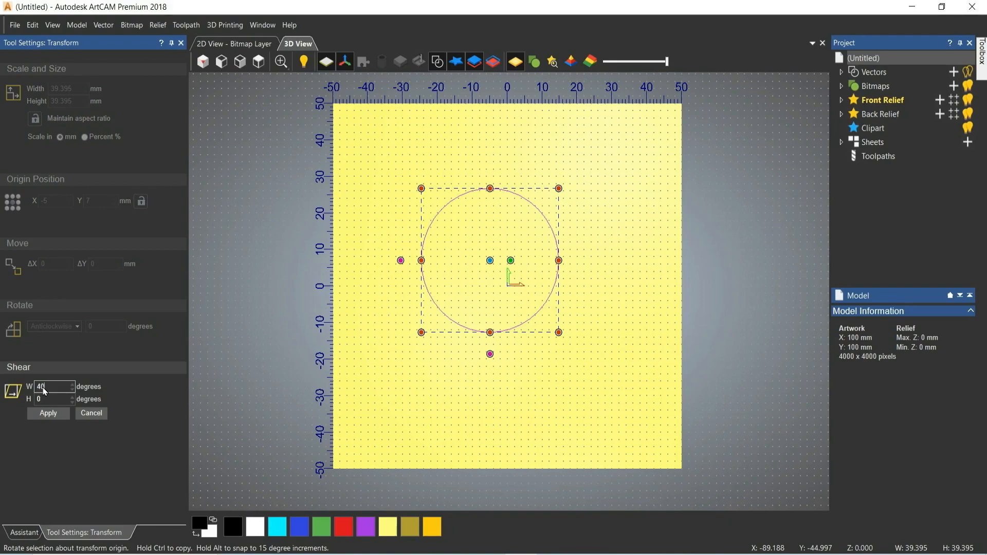
{"action": "left_click", "coordinate": [48, 414]}
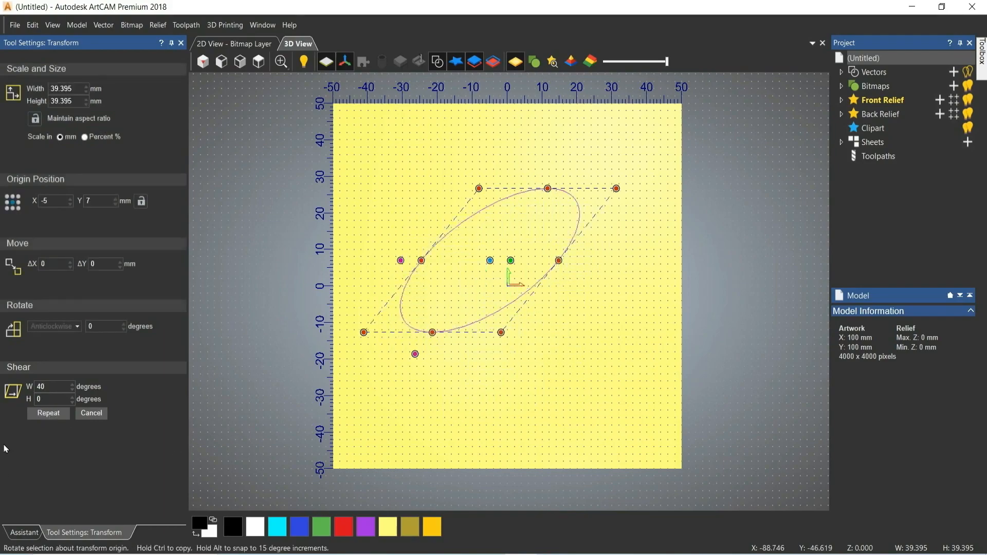
{"action": "left_click", "coordinate": [47, 386]}
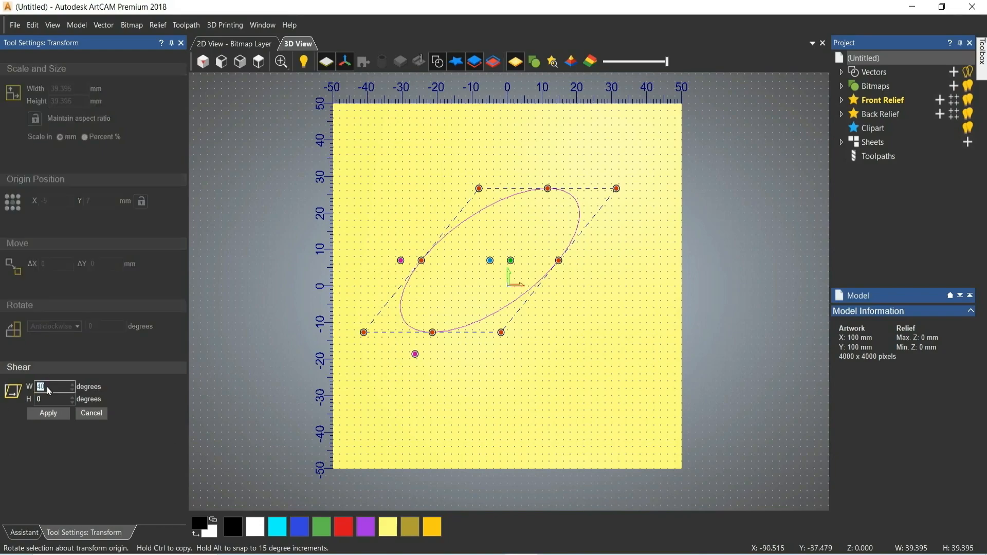
{"action": "left_click", "coordinate": [51, 415]}
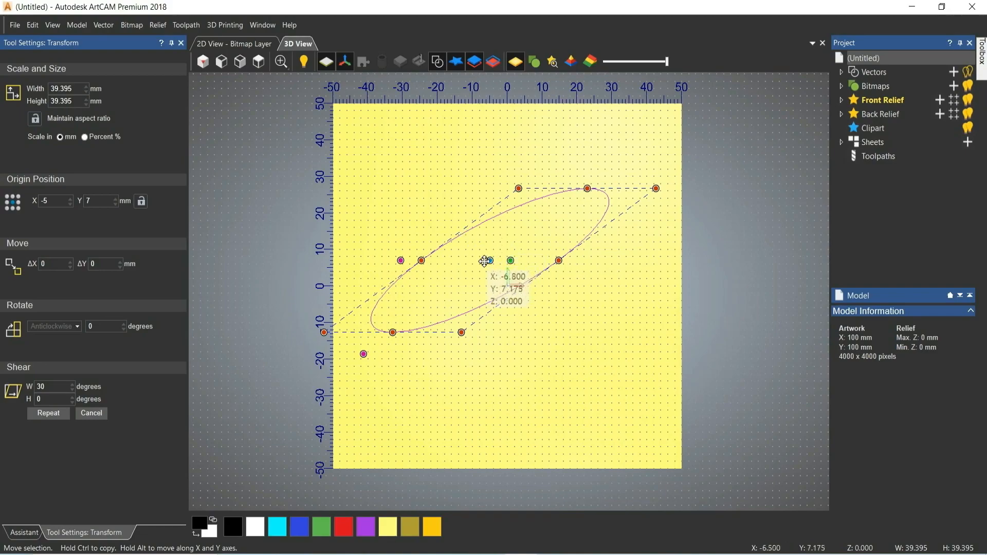
- Leave the transform and delete the sheared outline from the model
{"action": "left_click", "coordinate": [180, 45]}
{"action": "key", "text": "Delete"}
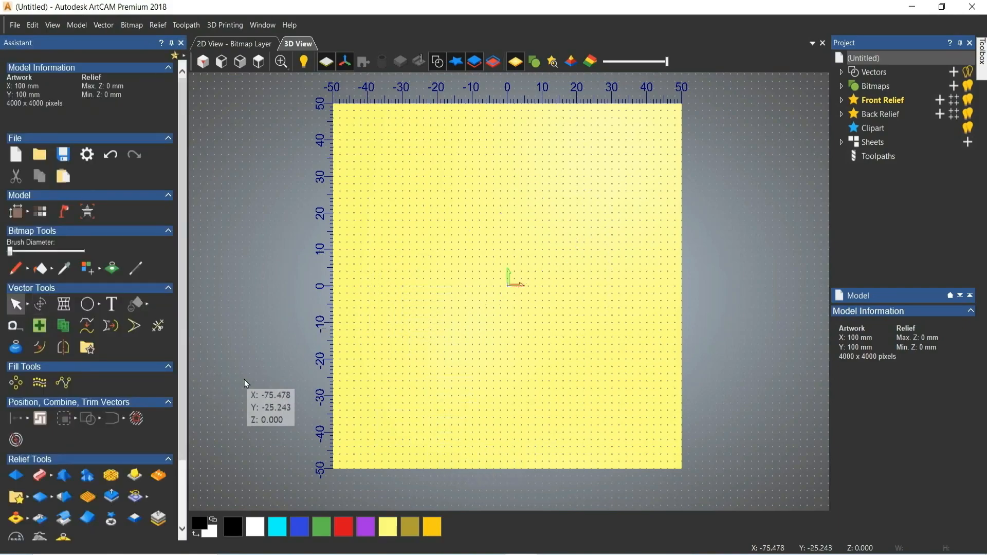
- Create a circle of about 15.5 mm radius centred near X -26, Y 26, and leave it deselected
{"action": "left_click", "coordinate": [89, 306]}
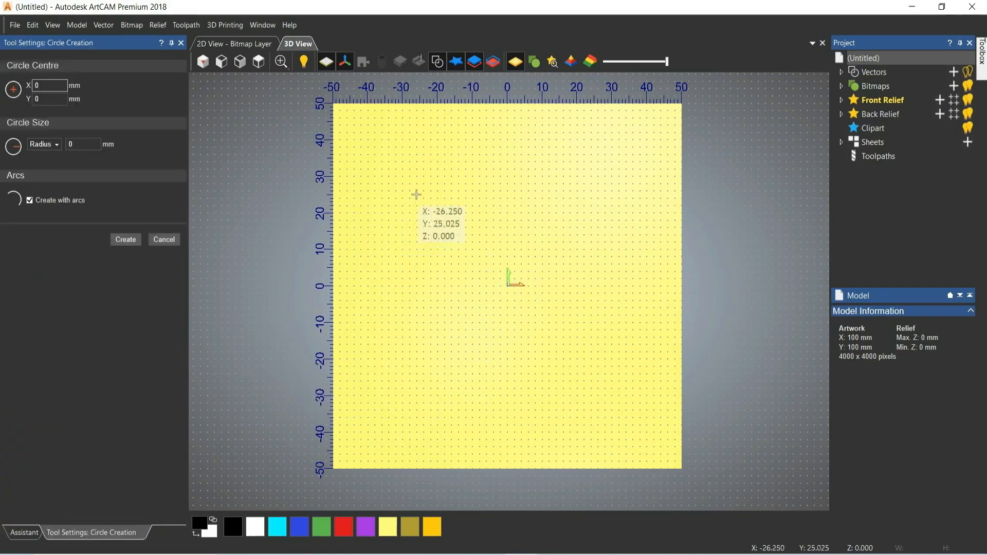
{"action": "left_click_drag", "start_coordinate": [416, 192], "coordinate": [403, 244]}
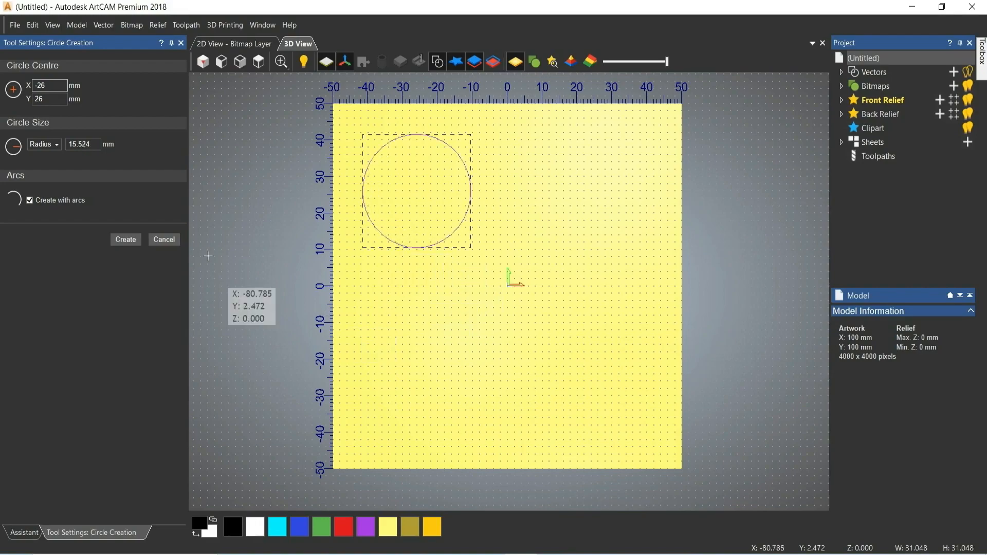
{"action": "left_click", "coordinate": [181, 43]}
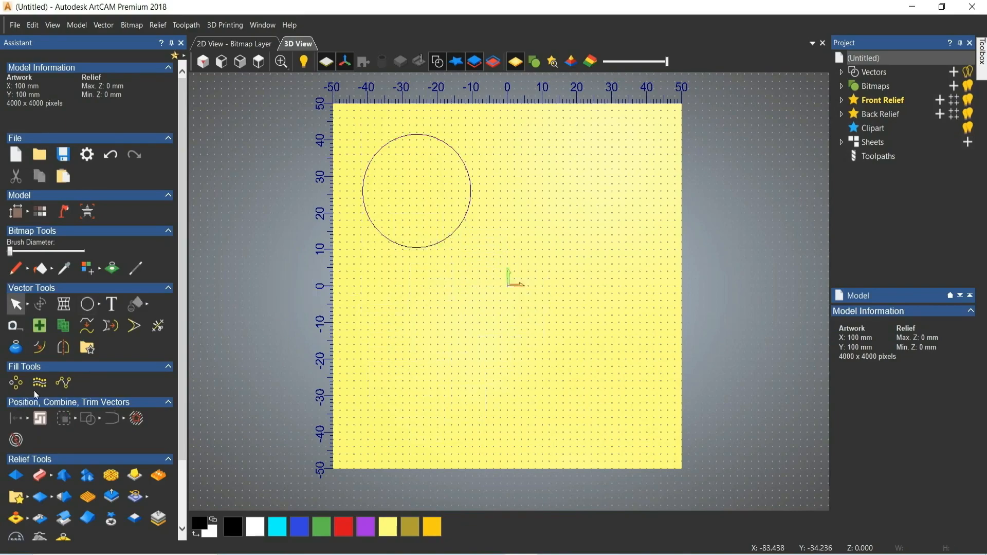
- Create a smooth polyline through about X -40, Y -35; X -31, Y -8; X -4, Y 12; and X 14, Y 39
{"action": "left_click", "coordinate": [101, 308]}
{"action": "left_click", "coordinate": [150, 305]}
{"action": "left_click", "coordinate": [368, 413]}
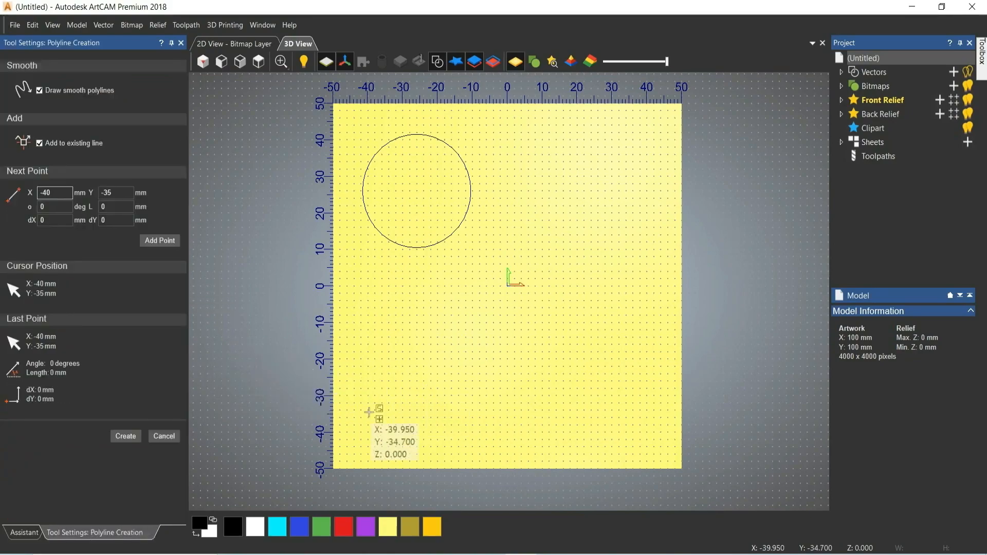
{"action": "left_click", "coordinate": [399, 313]}
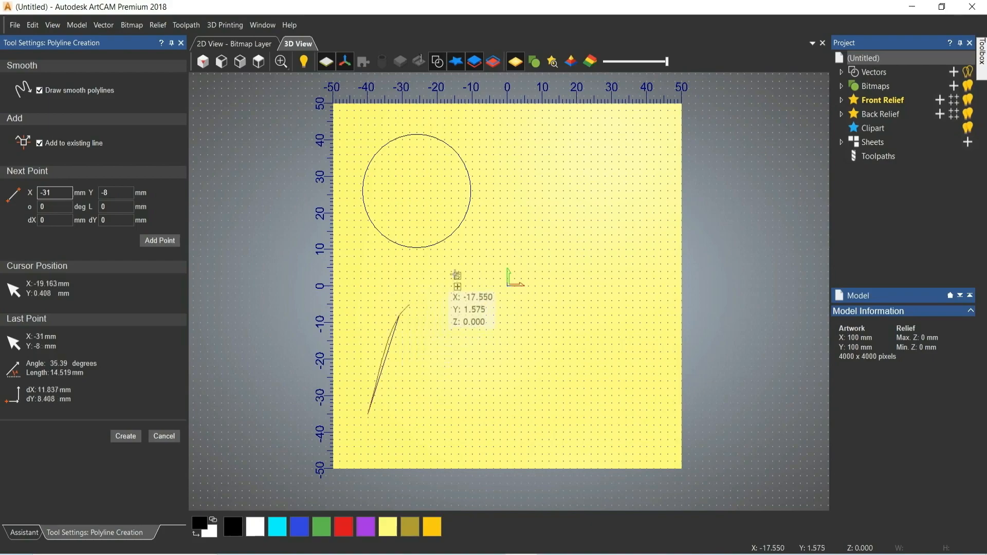
{"action": "left_click", "coordinate": [494, 242]}
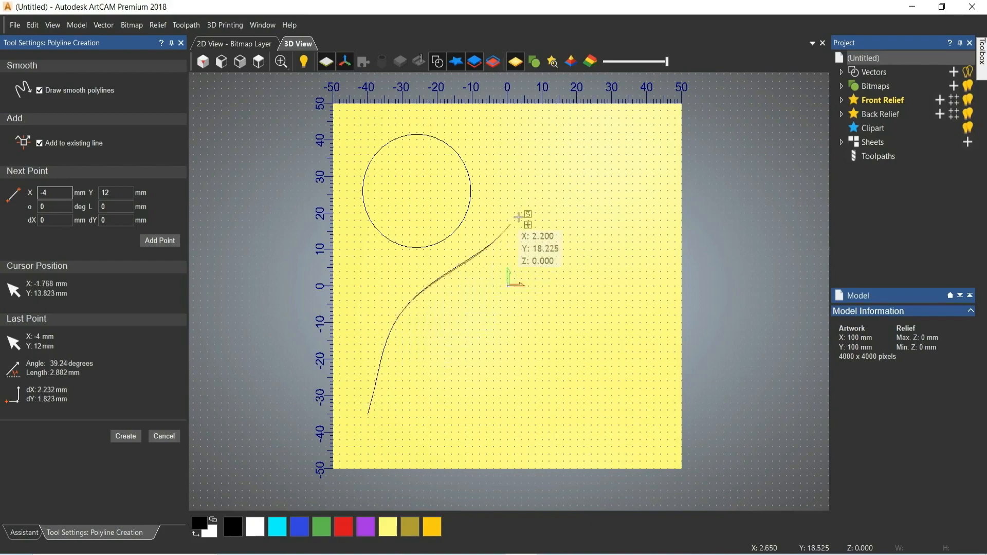
{"action": "left_click", "coordinate": [557, 142]}
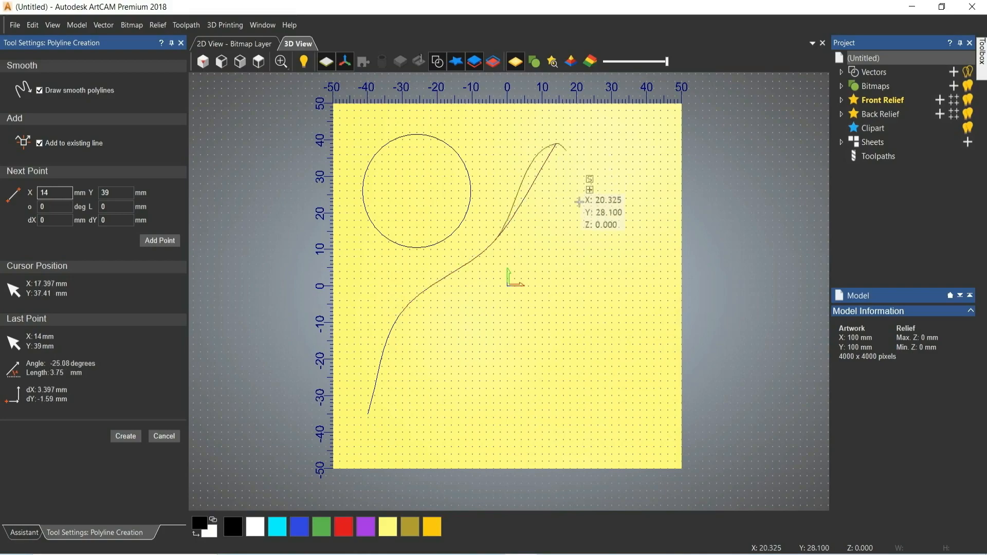
{"action": "left_click", "coordinate": [132, 440]}
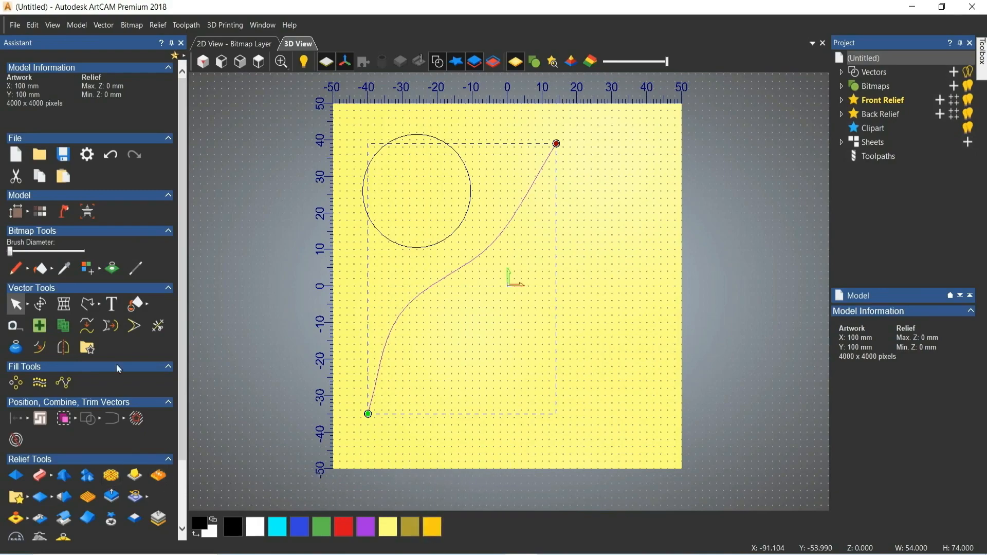
- Create a second smooth polyline through about X -35, Y -40; X -15, Y -21; X 15, Y -11; and X 37, Y 17
{"action": "left_click", "coordinate": [100, 306]}
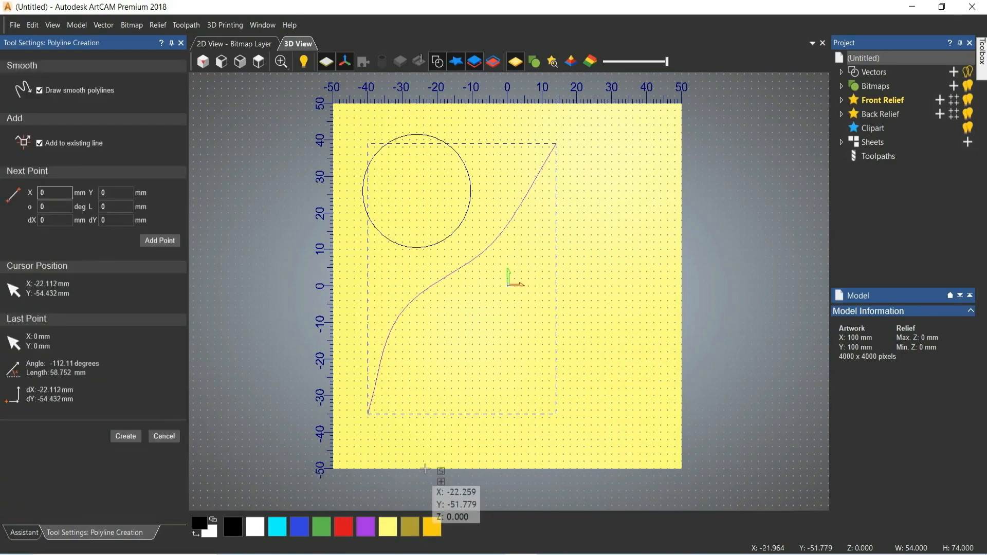
{"action": "left_click", "coordinate": [386, 434]}
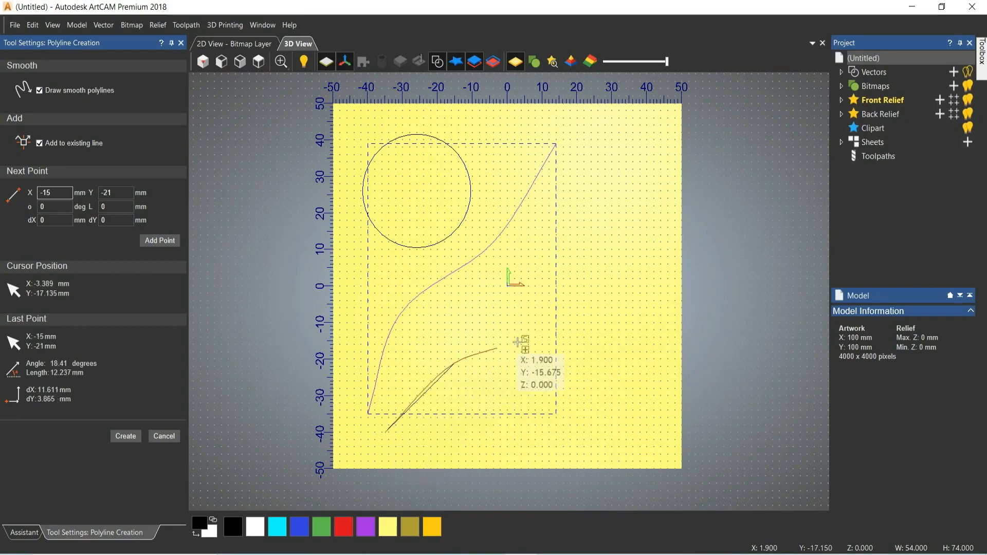
{"action": "left_click", "coordinate": [560, 326]}
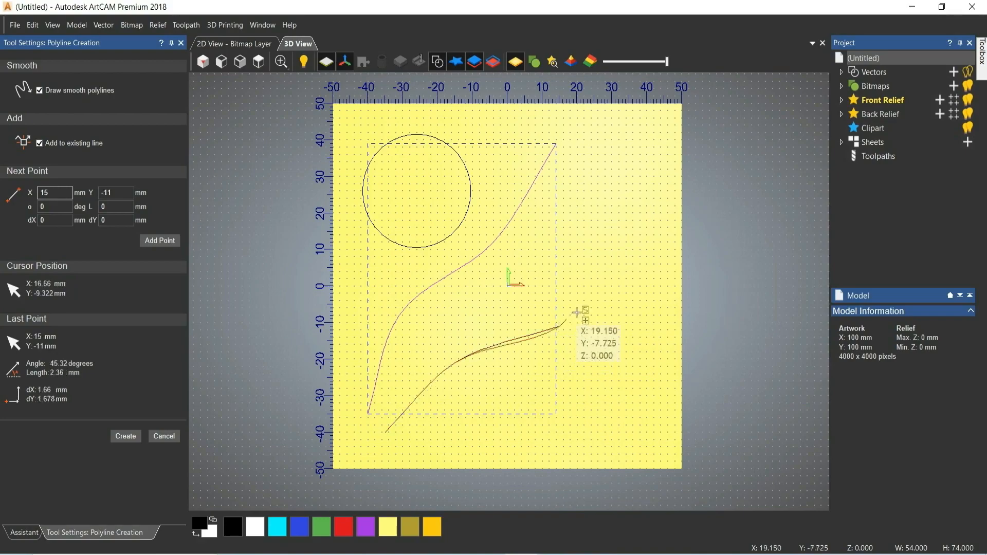
{"action": "left_click", "coordinate": [635, 226]}
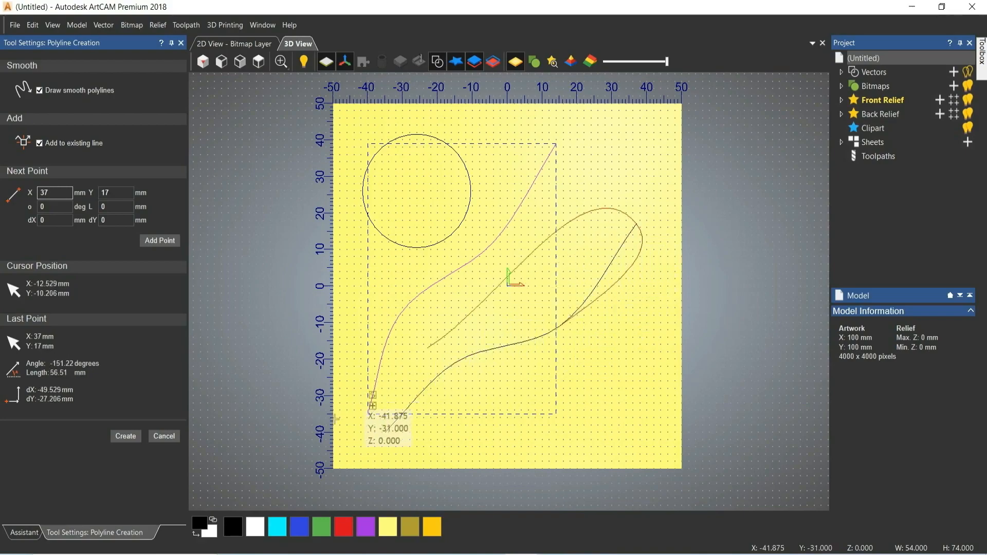
{"action": "left_click", "coordinate": [126, 436]}
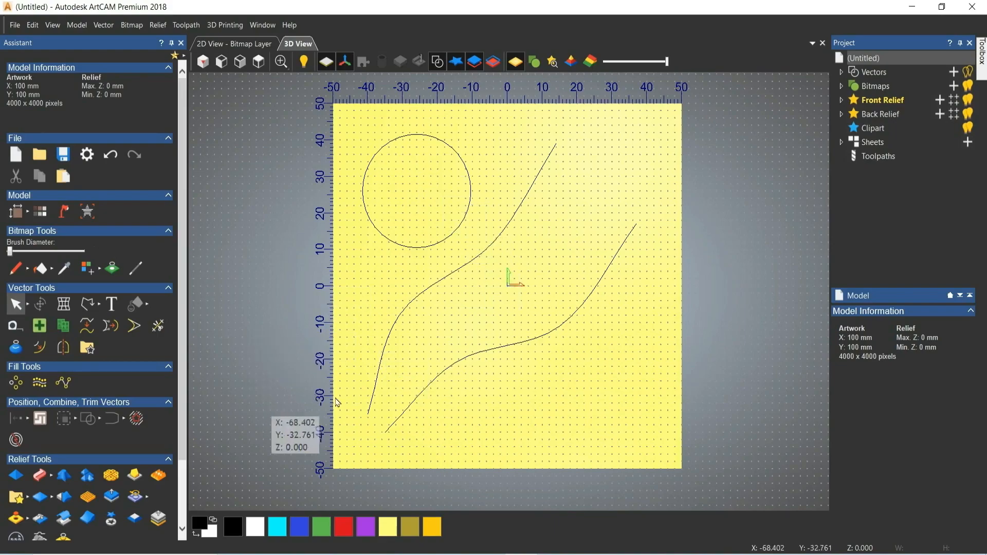
- Try a bounding-box envelope distortion on the circle, moving its four side mid-points outward and lowering the upper one to about Y 37
{"action": "left_click", "coordinate": [392, 242]}
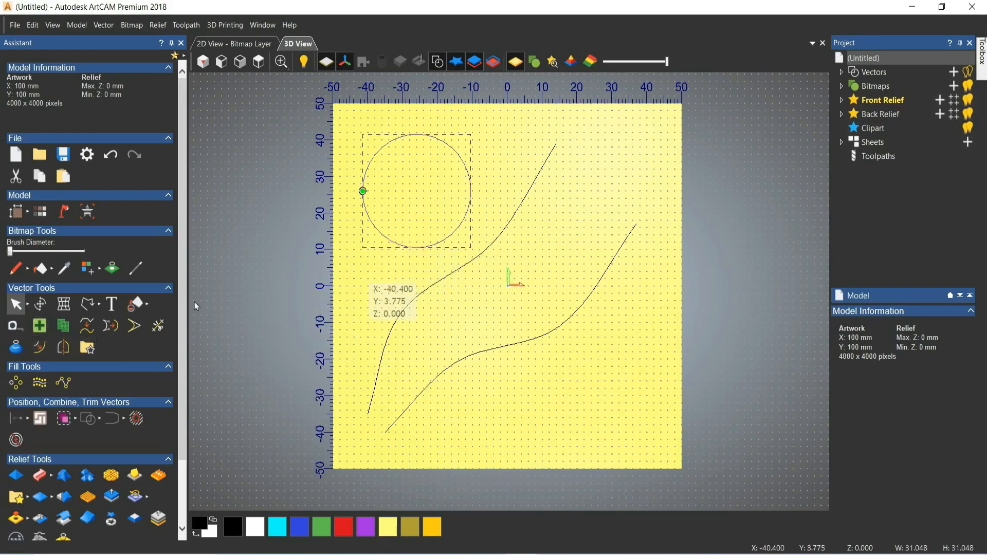
{"action": "left_click", "coordinate": [70, 311]}
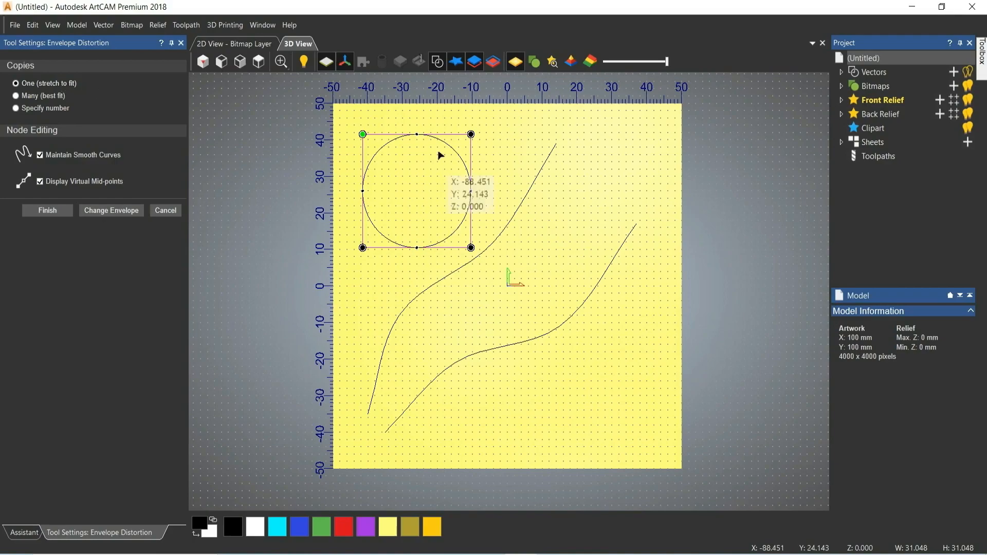
{"action": "left_click_drag", "start_coordinate": [417, 135], "coordinate": [431, 99]}
{"action": "left_click_drag", "start_coordinate": [471, 190], "coordinate": [500, 180]}
{"action": "left_click_drag", "start_coordinate": [416, 247], "coordinate": [396, 300]}
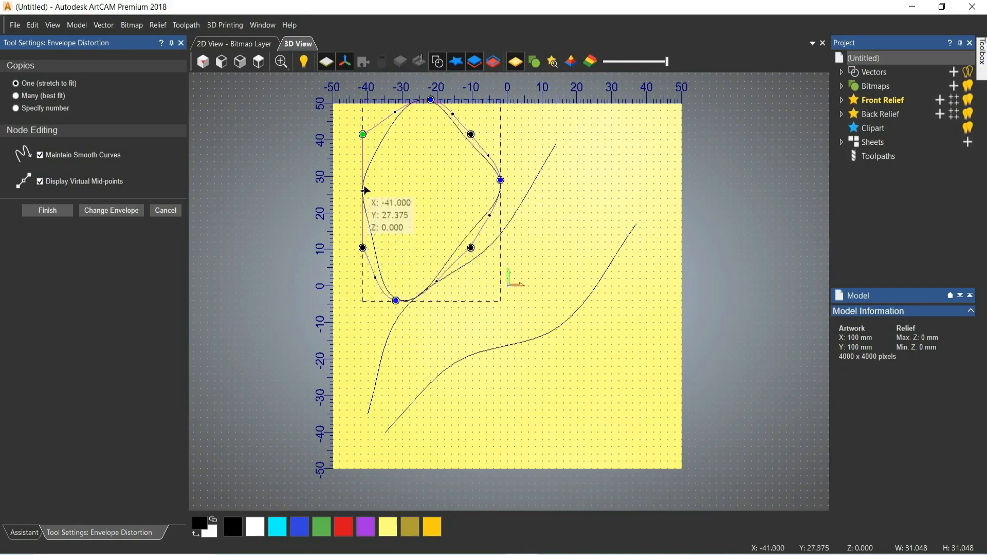
{"action": "left_click_drag", "start_coordinate": [363, 191], "coordinate": [347, 220]}
{"action": "left_click_drag", "start_coordinate": [431, 100], "coordinate": [431, 150]}
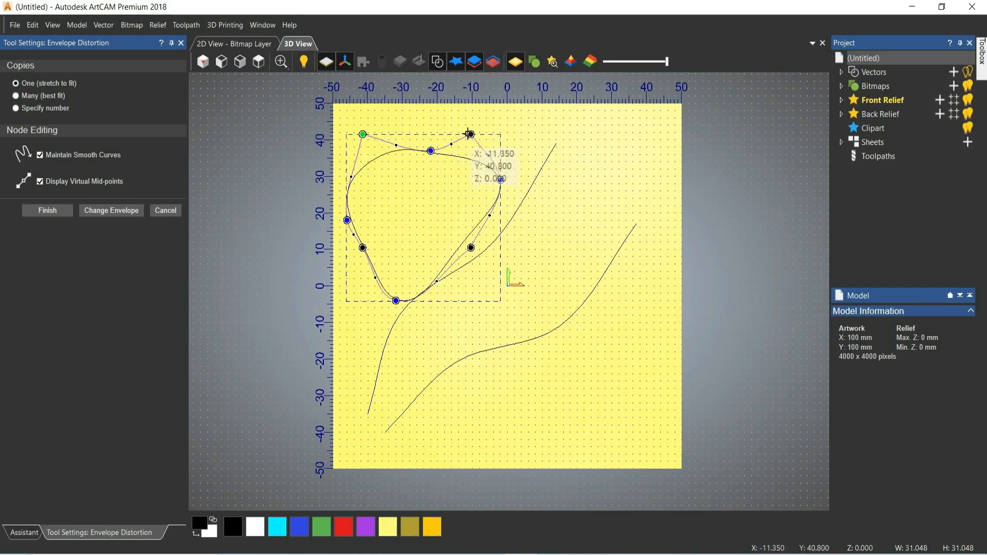
- Stretch the circle's envelope by its corners, with the upper ones near X 12, Y 44 and X -51, Y 45, and lower its bottom edge
{"action": "left_click_drag", "start_coordinate": [471, 134], "coordinate": [549, 126]}
{"action": "left_click_drag", "start_coordinate": [362, 134], "coordinate": [330, 122]}
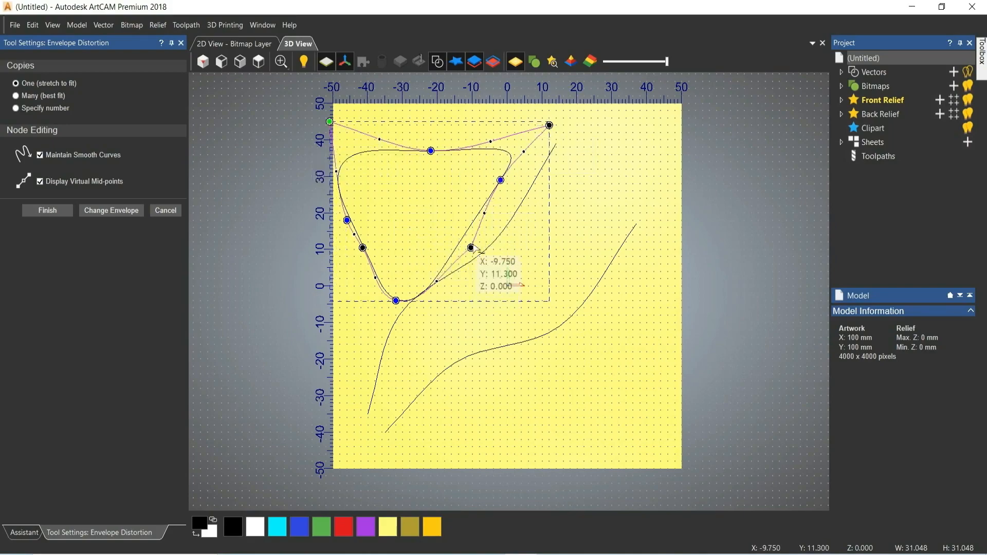
{"action": "left_click_drag", "start_coordinate": [471, 247], "coordinate": [528, 286]}
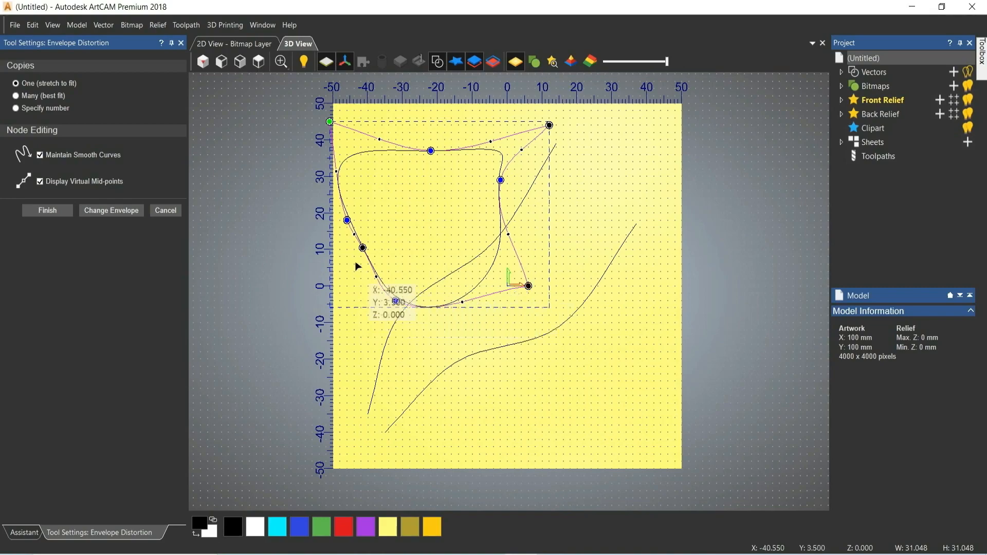
{"action": "left_click_drag", "start_coordinate": [362, 248], "coordinate": [406, 355]}
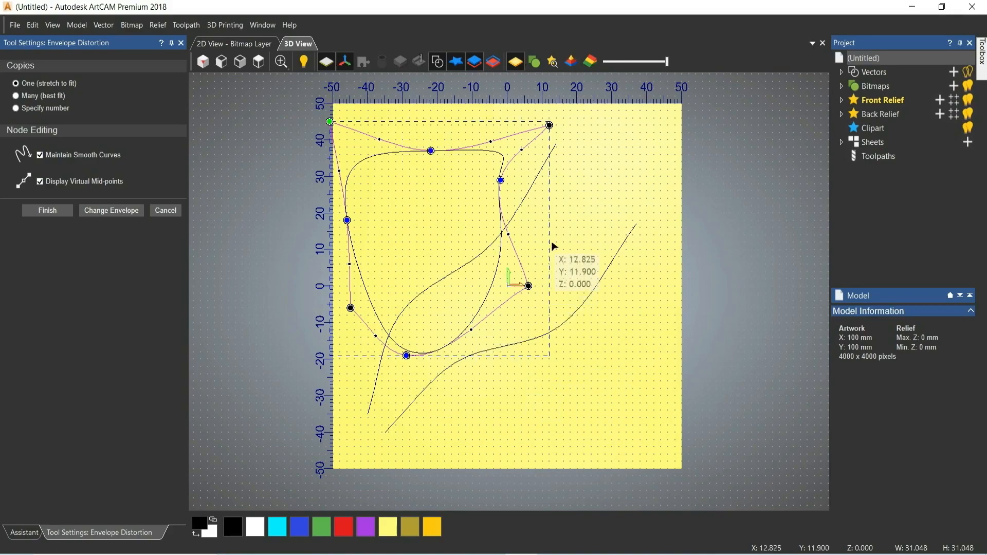
- Undo all envelope node moves on the circle and leave the envelope editing
{"action": "key", "text": "ctrl+z"}
{"action": "key", "text": "ctrl+z"}
{"action": "key", "text": "ctrl+z"}
{"action": "key", "text": "ctrl+z"}
{"action": "key", "text": "ctrl+z"}
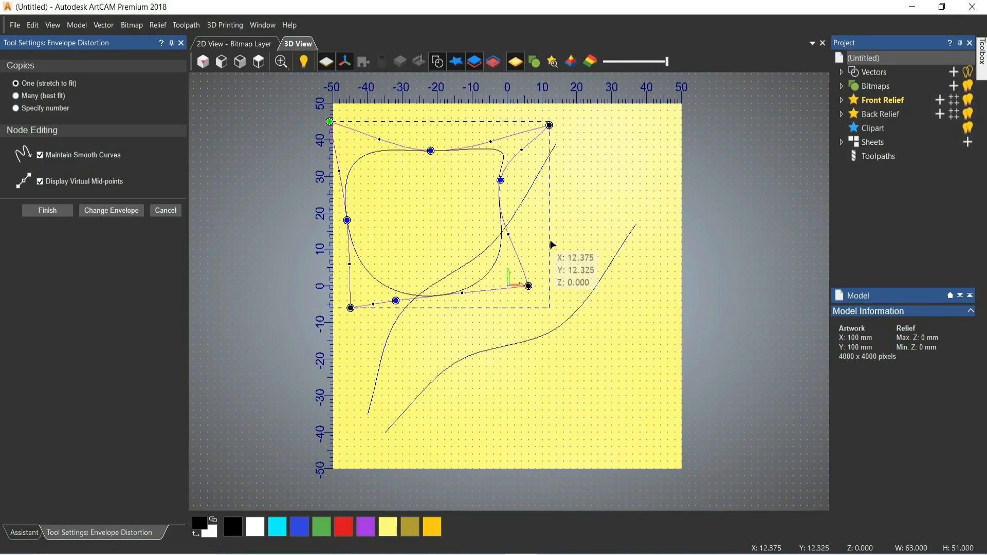
{"action": "key", "text": "ctrl+z"}
{"action": "key", "text": "ctrl+z"}
{"action": "key", "text": "ctrl+z"}
{"action": "key", "text": "ctrl+z"}
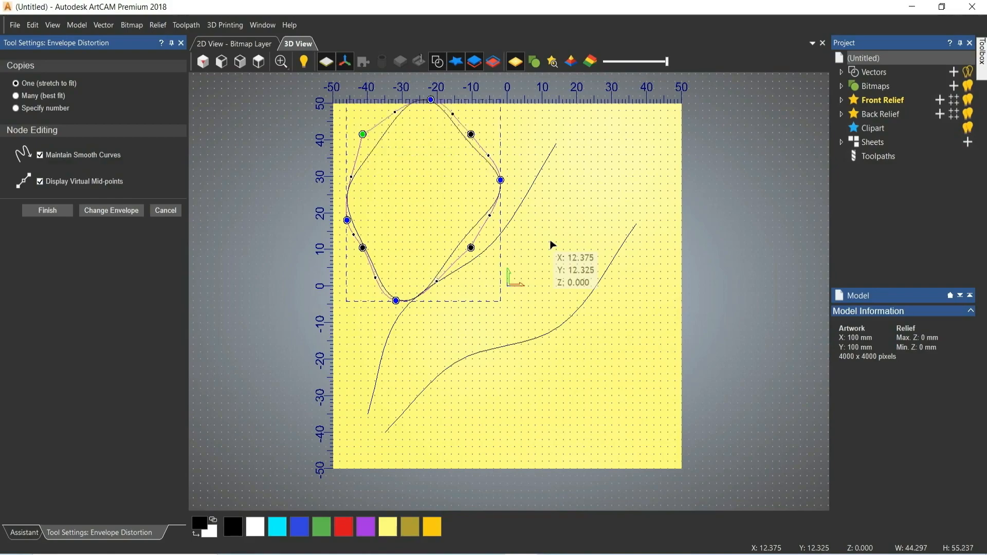
{"action": "key", "text": "ctrl+z"}
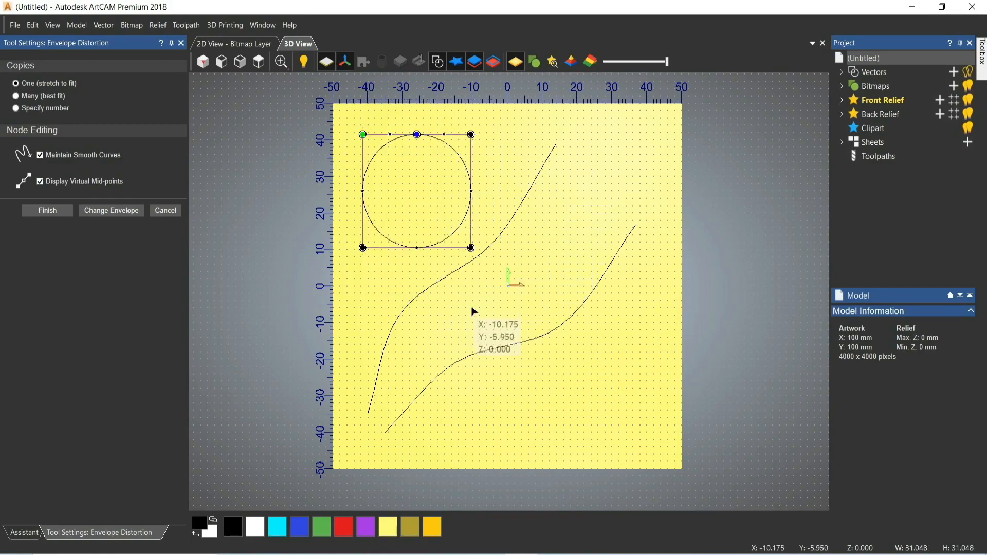
{"action": "key", "text": "Escape"}
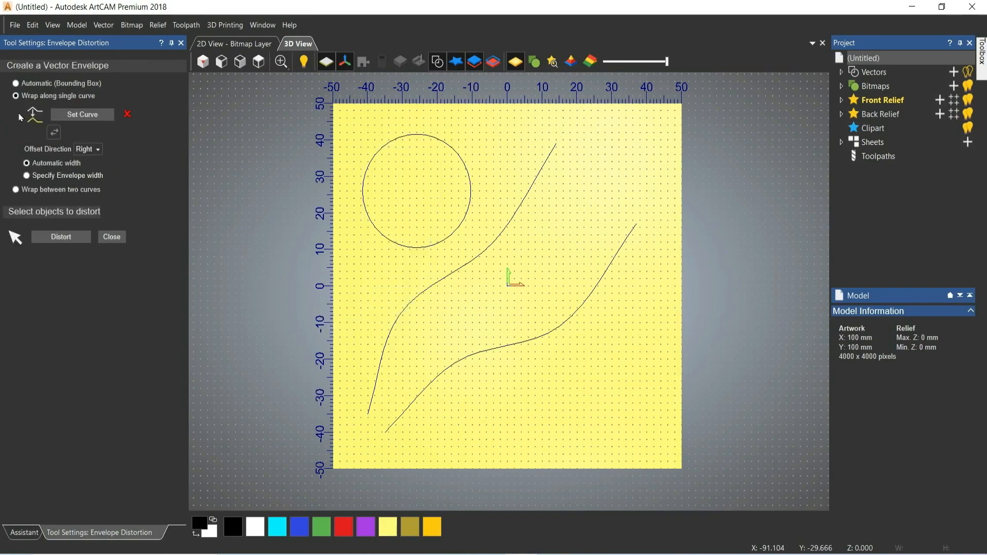
- Set the upper polyline as the single wrap curve, select the circle, and choose Centre as the offset direction
{"action": "left_click", "coordinate": [426, 295]}
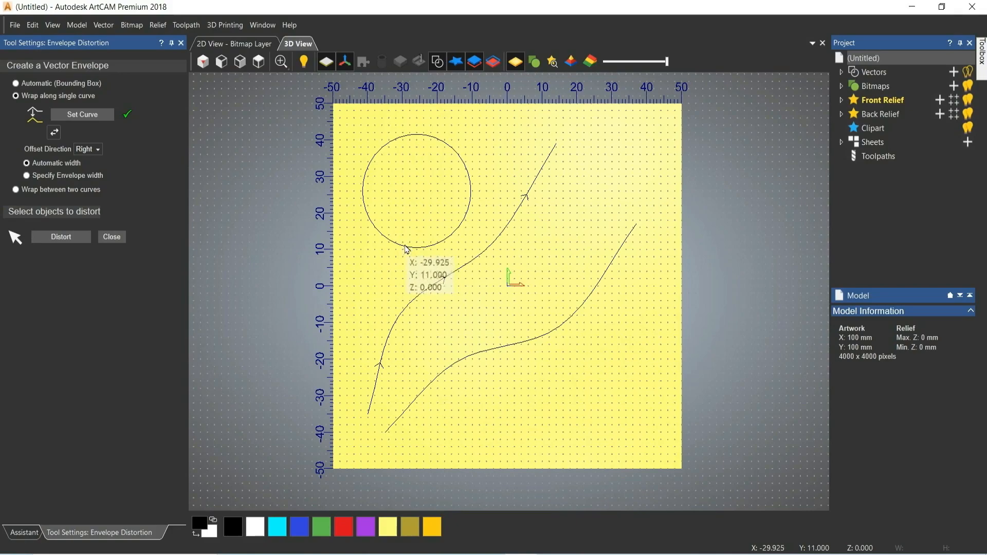
{"action": "left_click", "coordinate": [406, 248]}
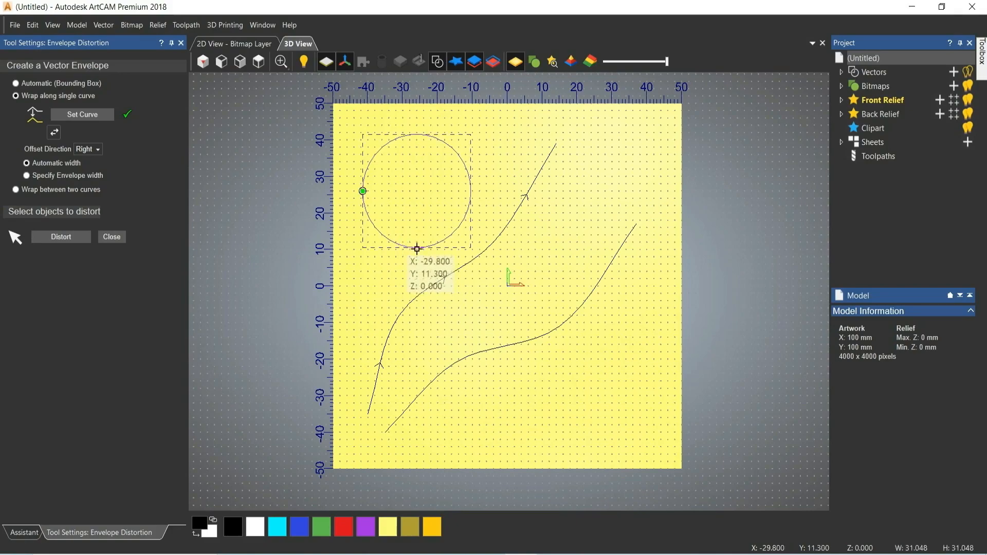
{"action": "left_click", "coordinate": [98, 154]}
{"action": "left_click", "coordinate": [88, 175]}
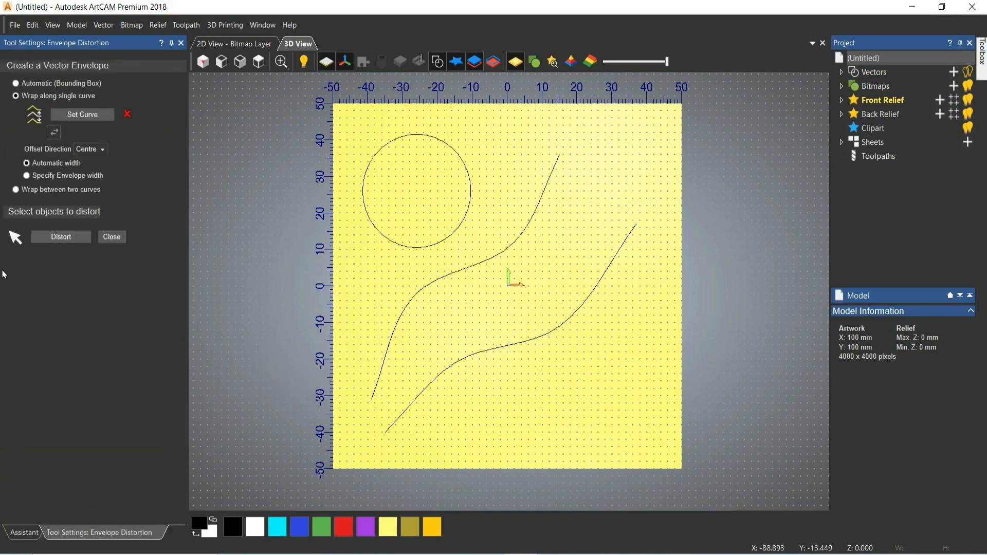
- Distort the circle along the upper polyline as a single curve, using a Left offset direction and automatic width
{"action": "left_click", "coordinate": [101, 150]}
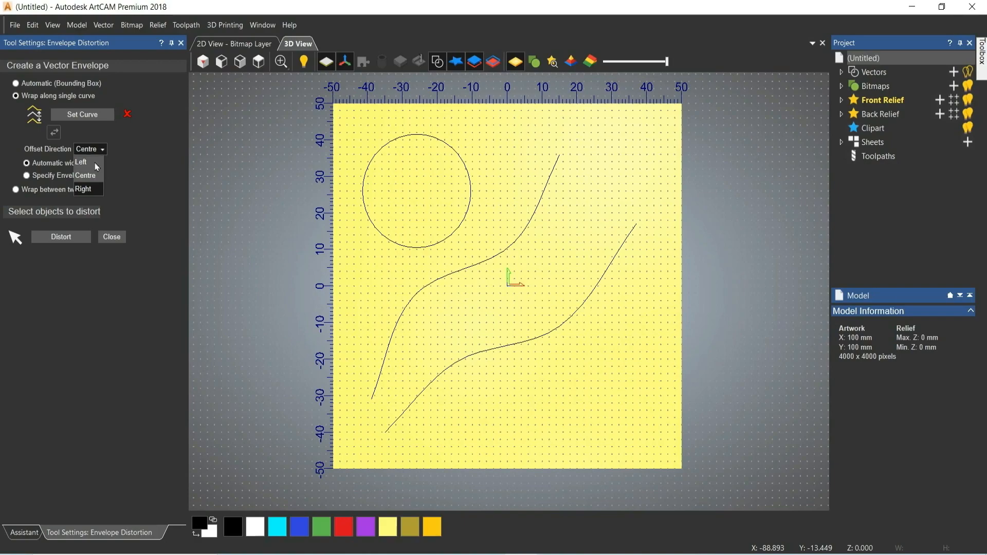
{"action": "left_click", "coordinate": [96, 163]}
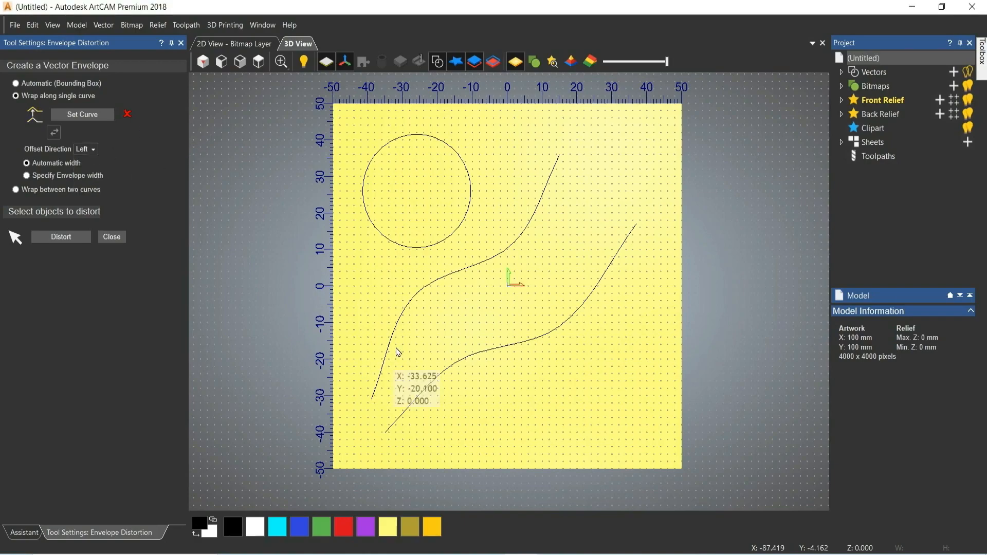
{"action": "left_click", "coordinate": [409, 302]}
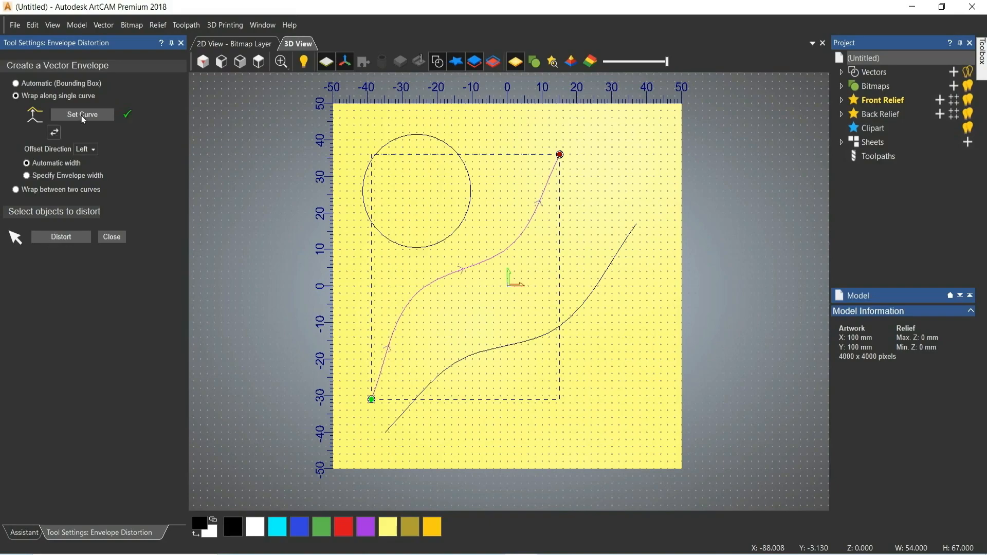
{"action": "left_click", "coordinate": [388, 240]}
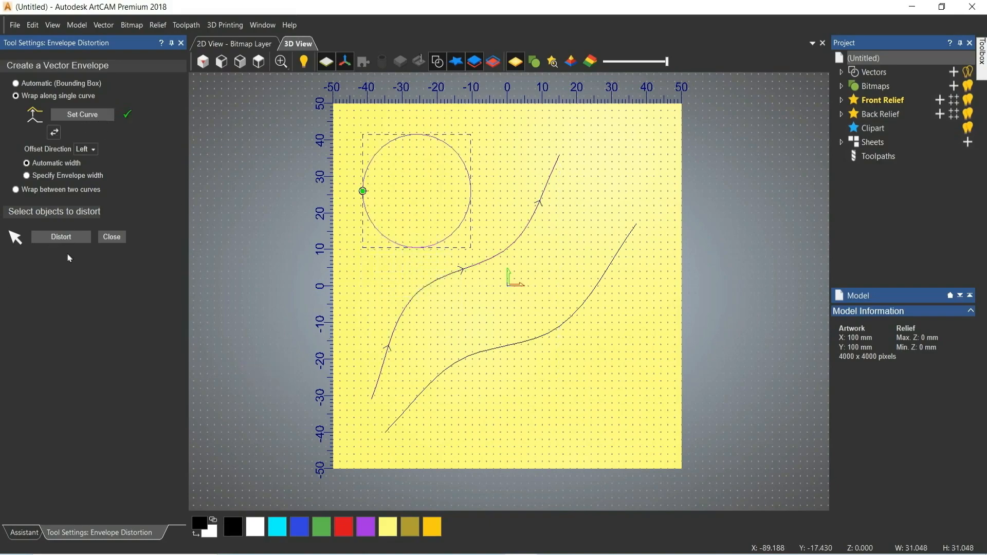
{"action": "left_click", "coordinate": [61, 237]}
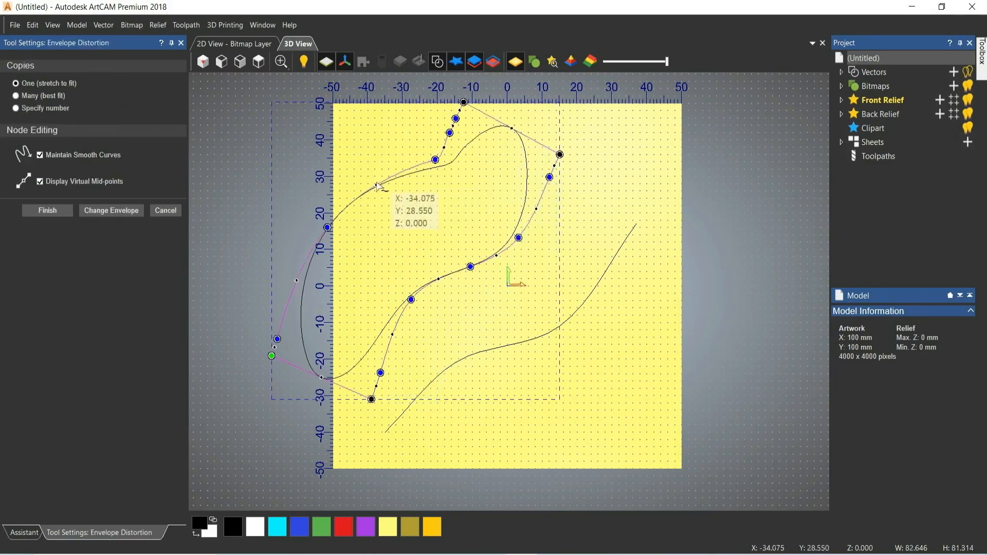
- Try Many (best fit) copies in the envelope, specify 4 copies instead, and finish the distortion
{"action": "left_click", "coordinate": [24, 96]}
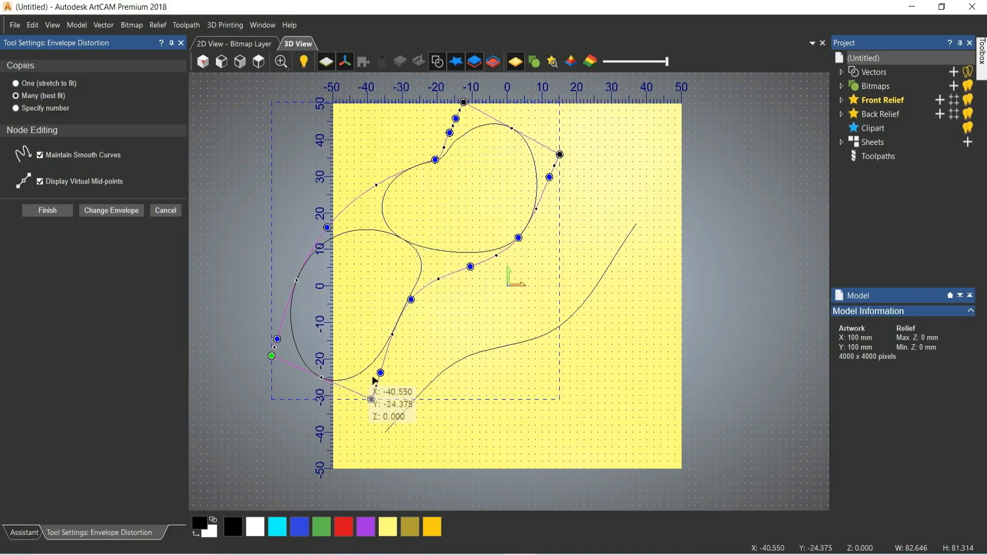
{"action": "left_click", "coordinate": [16, 108]}
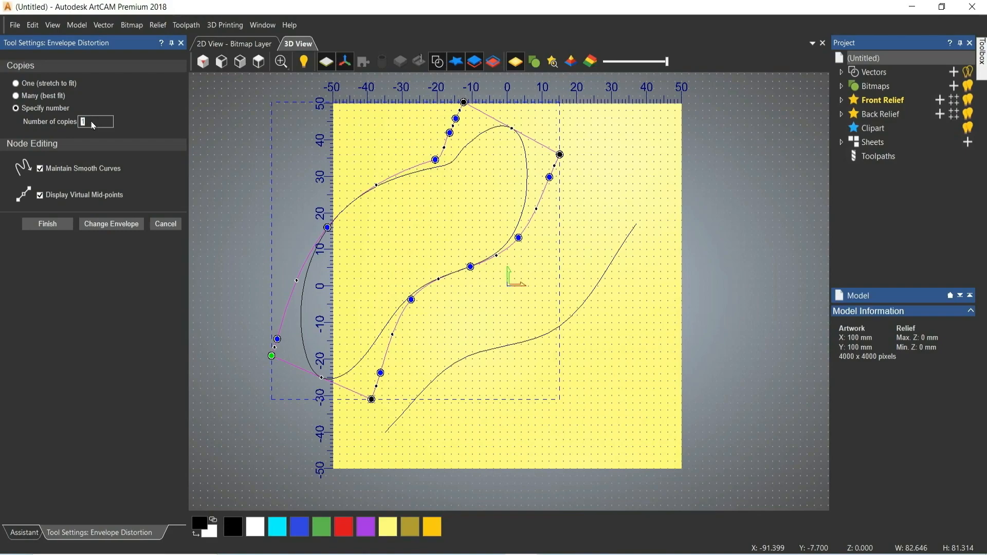
{"action": "type", "text": "3"}
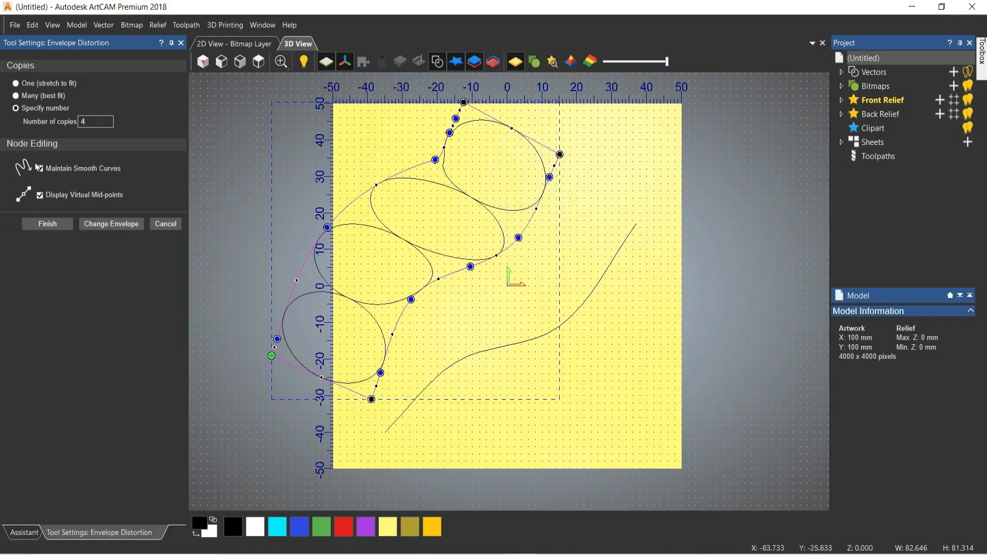
{"action": "left_click", "coordinate": [45, 225]}
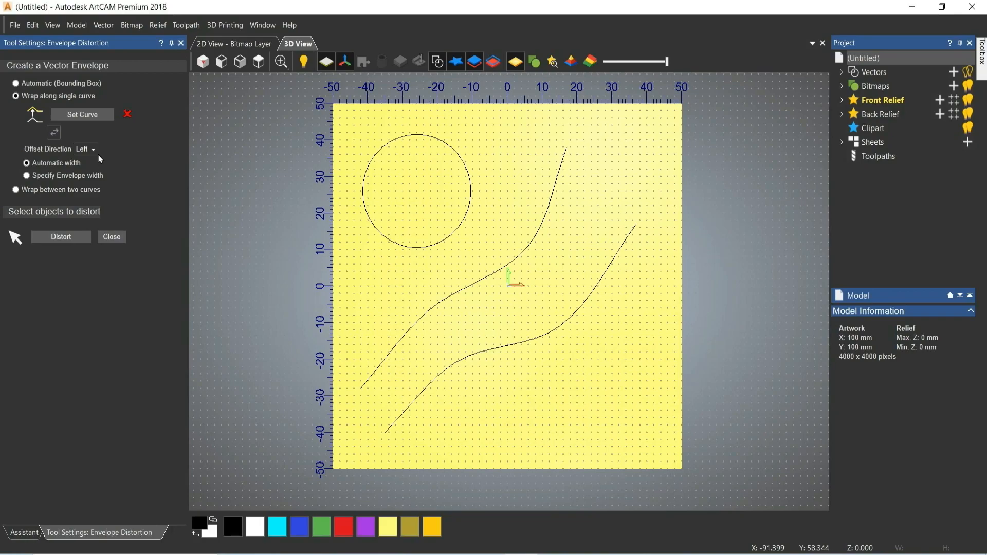
- Distort the circle along the reshaped upper polyline, using a Right offset direction and automatic width
{"action": "left_click", "coordinate": [93, 149]}
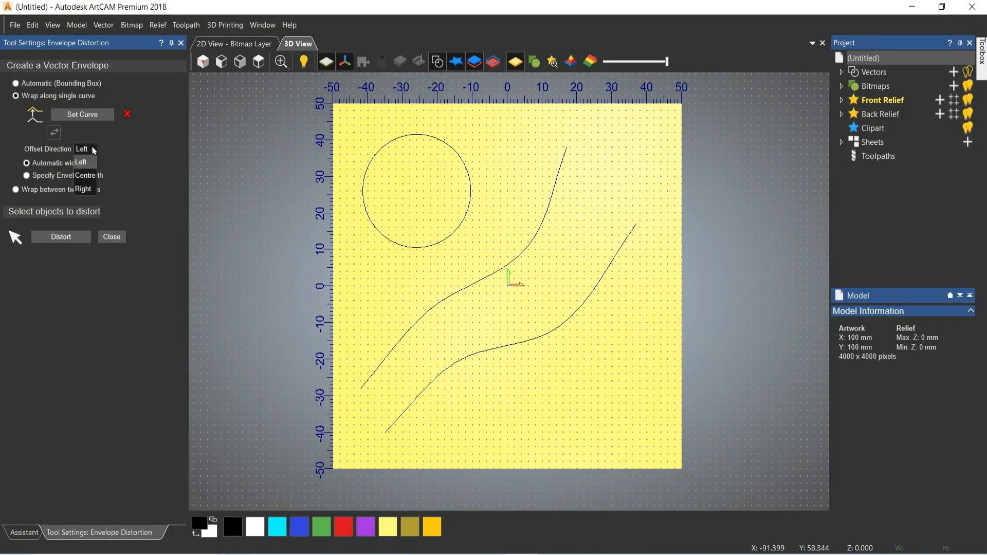
{"action": "left_click", "coordinate": [94, 190]}
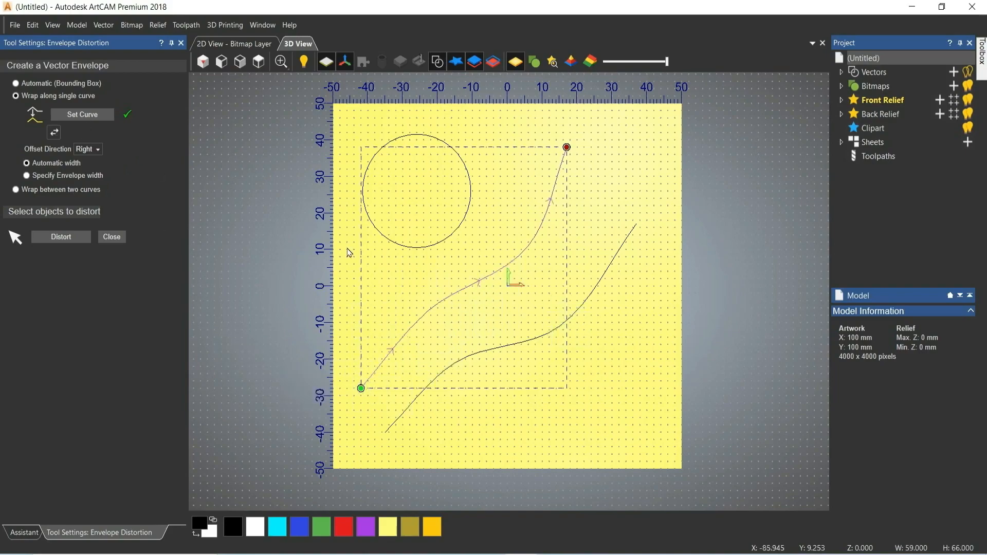
{"action": "left_click", "coordinate": [399, 246]}
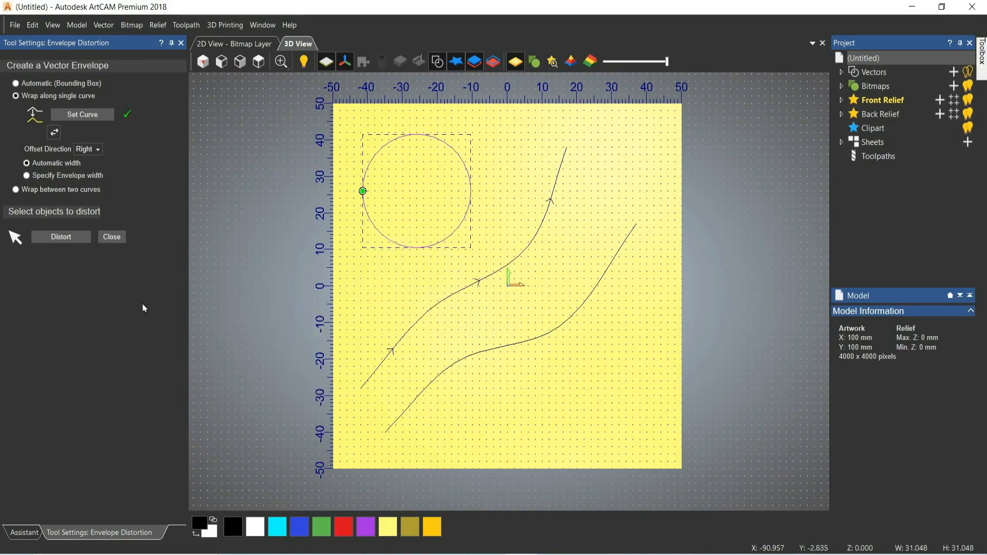
{"action": "left_click", "coordinate": [52, 237]}
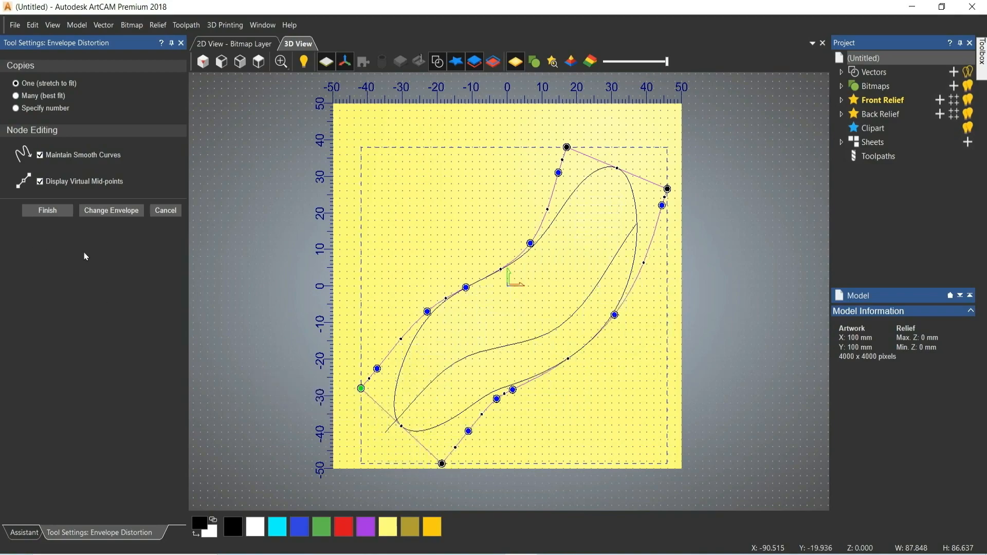
- Try the Many (best fit) and Specify number copy options, and return to One (stretch to fit)
{"action": "left_click", "coordinate": [16, 96]}
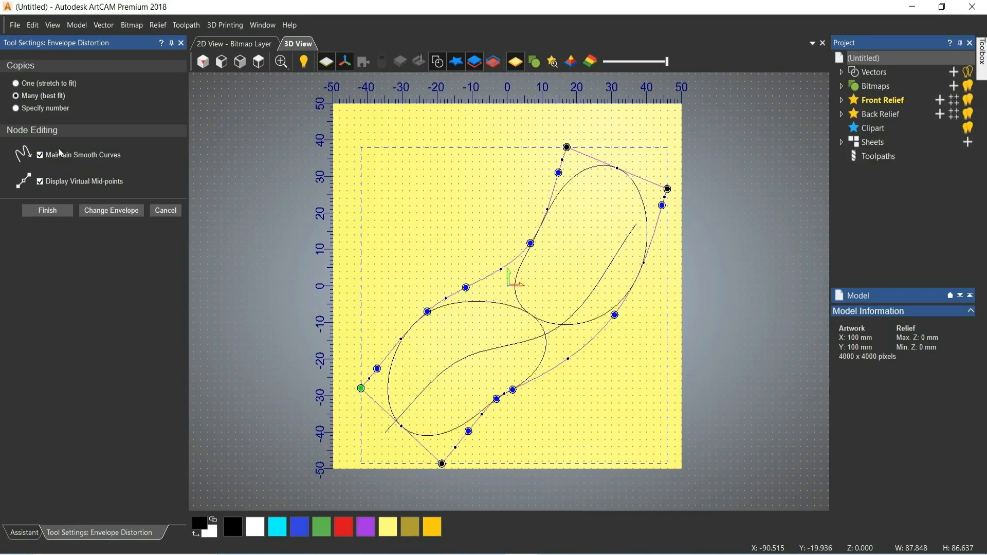
{"action": "left_click", "coordinate": [16, 108]}
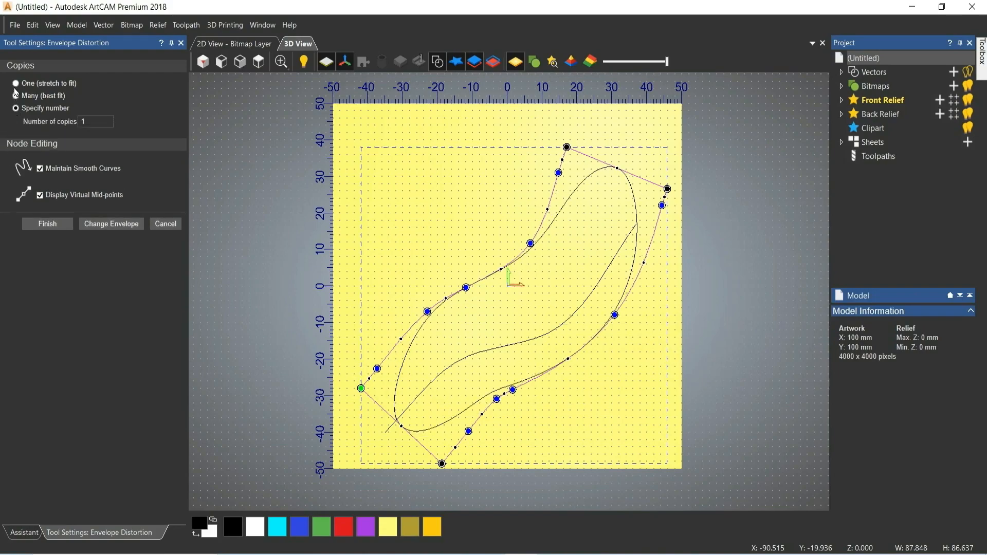
{"action": "left_click", "coordinate": [15, 84]}
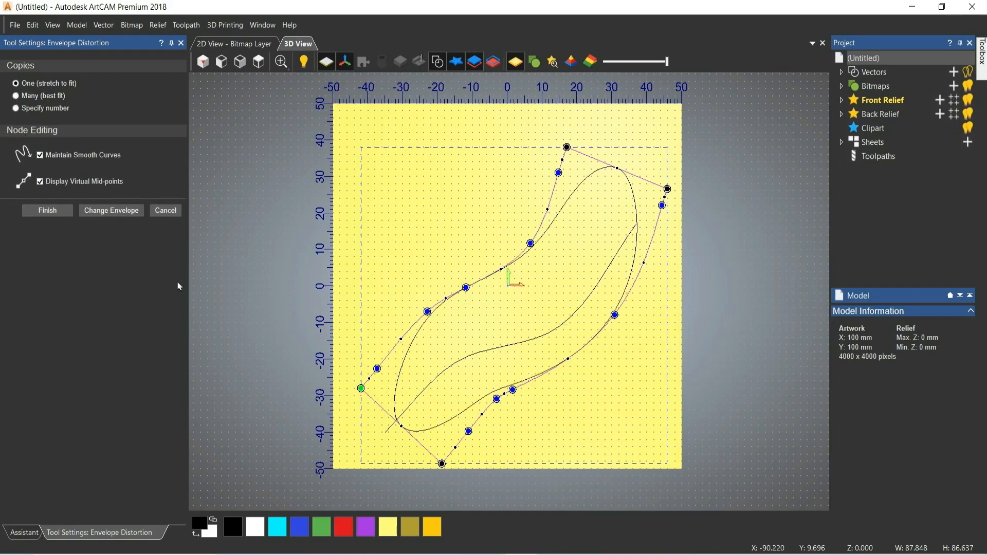
- Finish the single-curve distortion, deselect the result, and undo back to the original circle and two polylines
{"action": "left_click", "coordinate": [47, 211]}
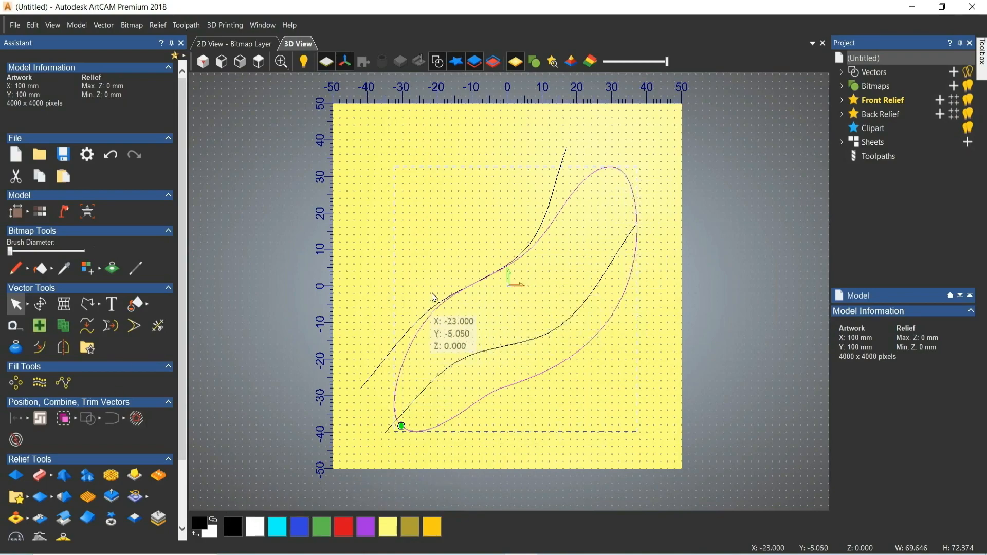
{"action": "left_click", "coordinate": [220, 434]}
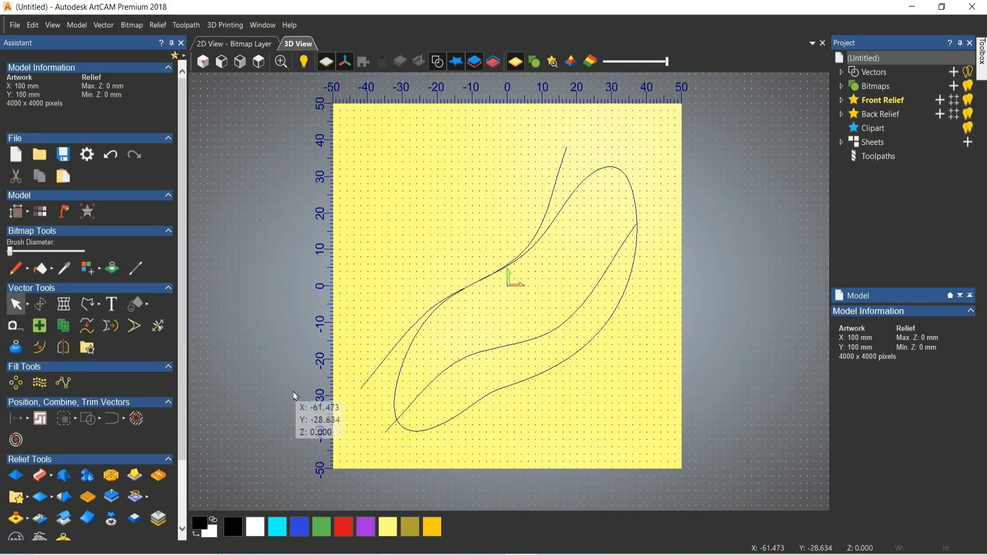
{"action": "key", "text": "ctrl+z"}
{"action": "key", "text": "ctrl+z"}
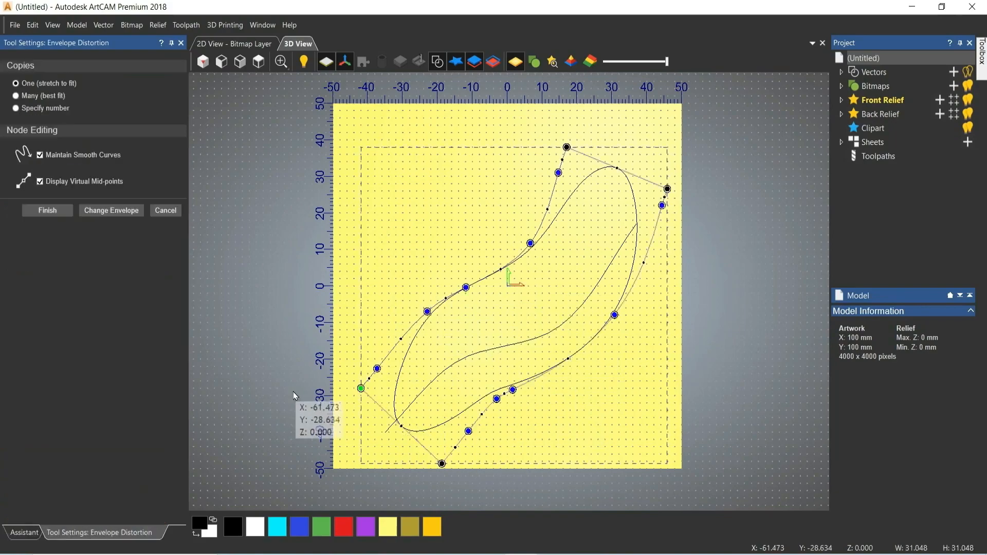
{"action": "key", "text": "ctrl+y"}
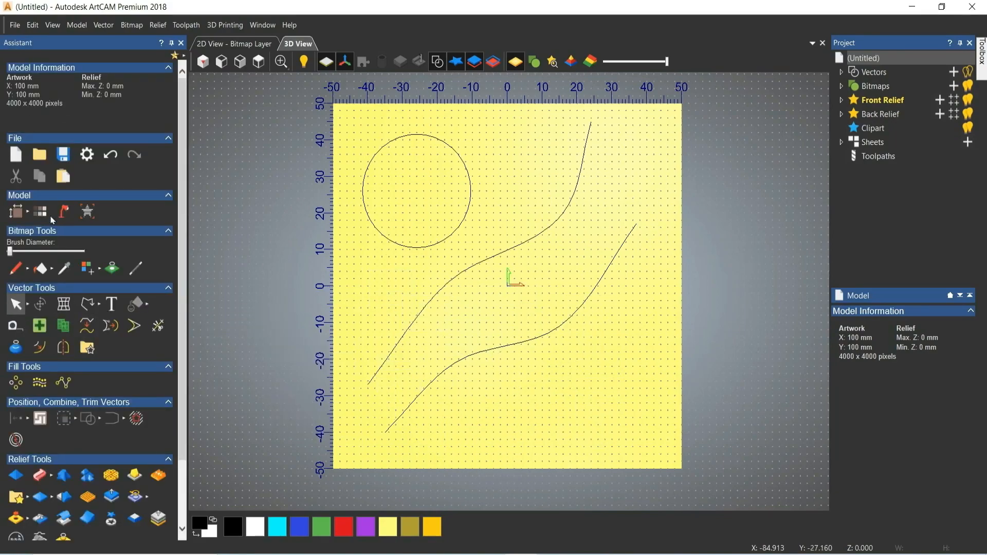
- Distort the circle by wrapping it between two curves, with the upper polyline as top curve and the lower one as bottom curve
{"action": "left_click", "coordinate": [72, 307]}
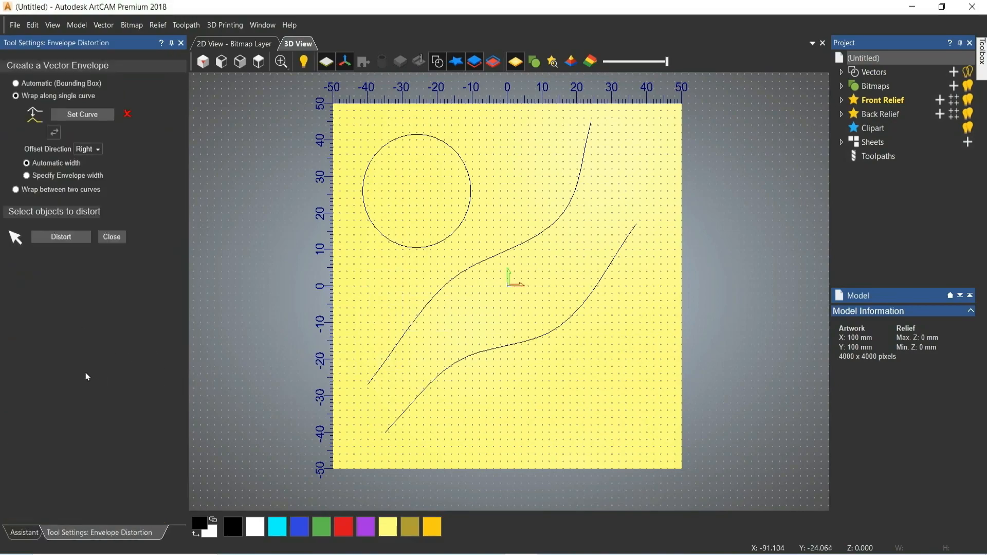
{"action": "left_click", "coordinate": [16, 190]}
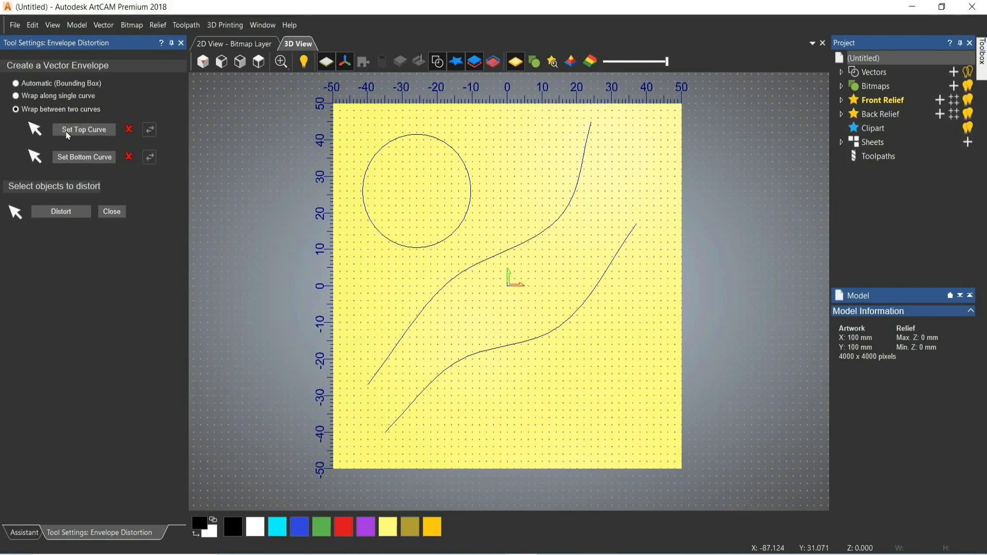
{"action": "left_click", "coordinate": [417, 322]}
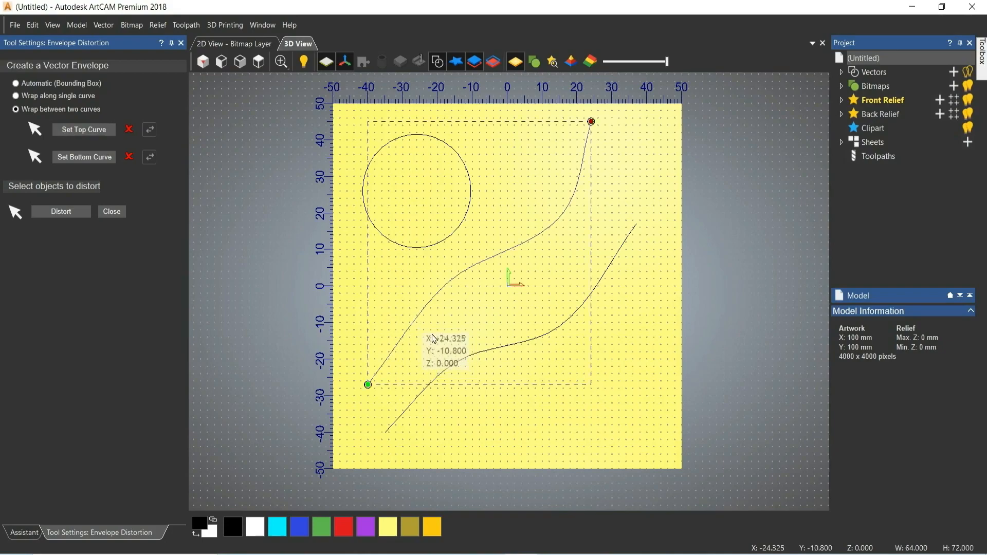
{"action": "left_click", "coordinate": [419, 392]}
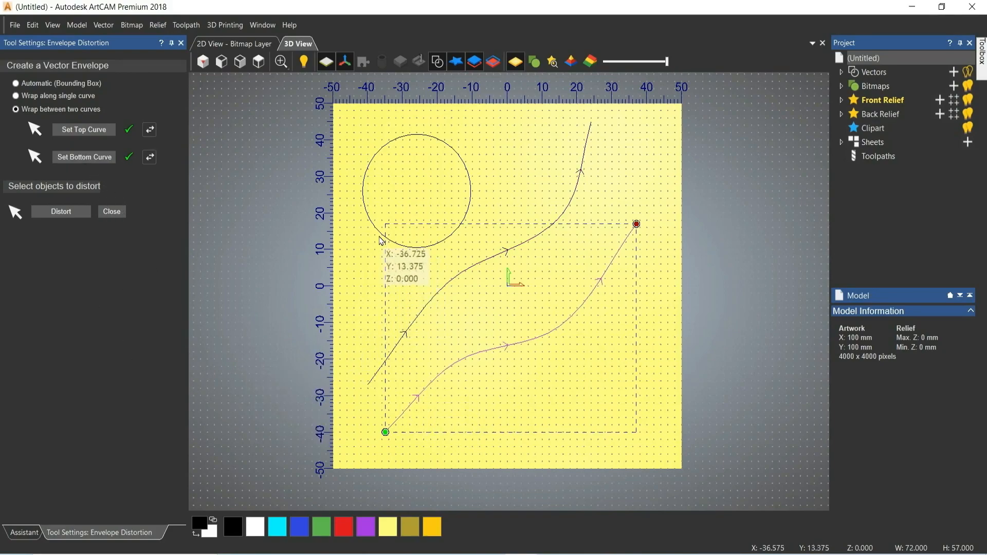
{"action": "left_click", "coordinate": [378, 234]}
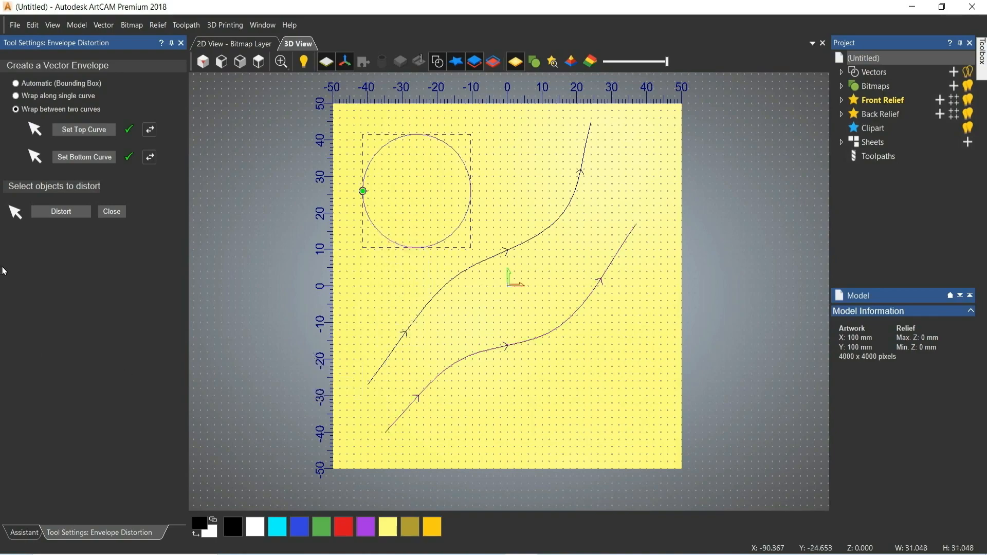
{"action": "left_click", "coordinate": [53, 215]}
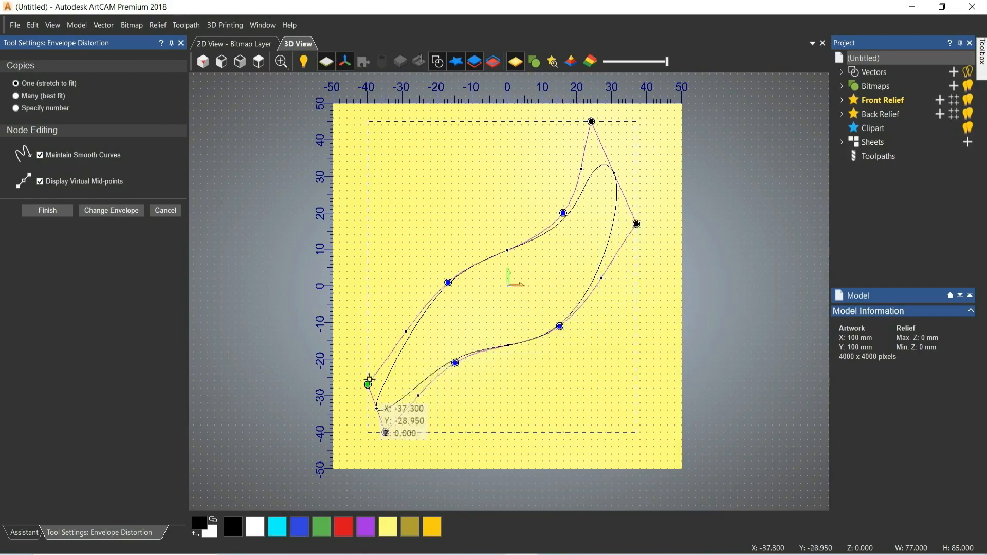
- Try Many (best fit) copies in the two-curve envelope, specify 4 copies instead, and finish the distortion
{"action": "left_click", "coordinate": [17, 98]}
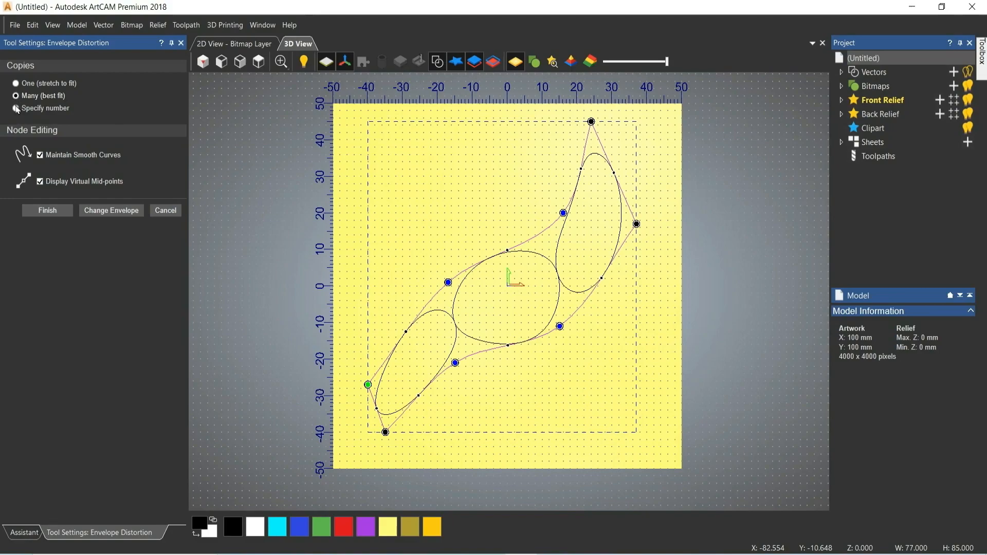
{"action": "left_click", "coordinate": [16, 109]}
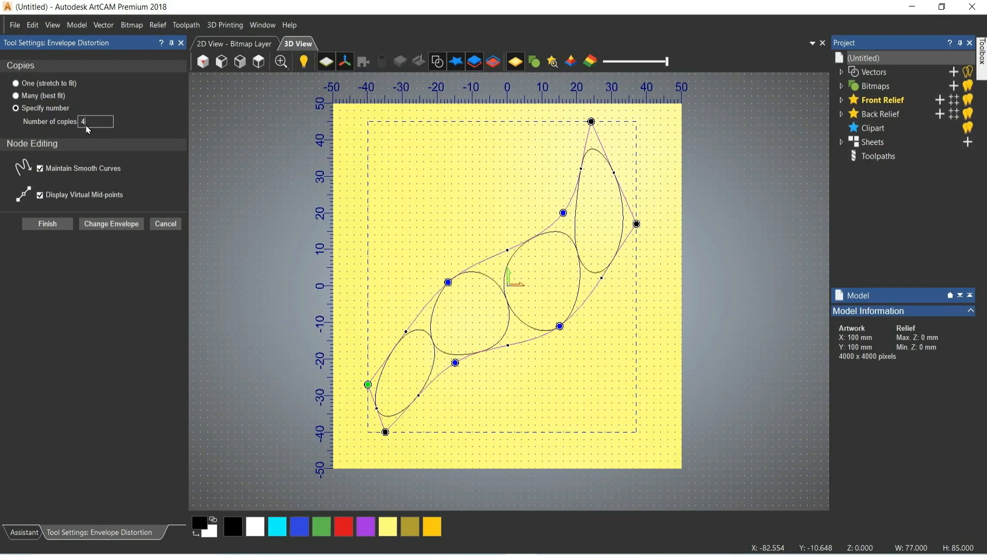
{"action": "left_click", "coordinate": [48, 225]}
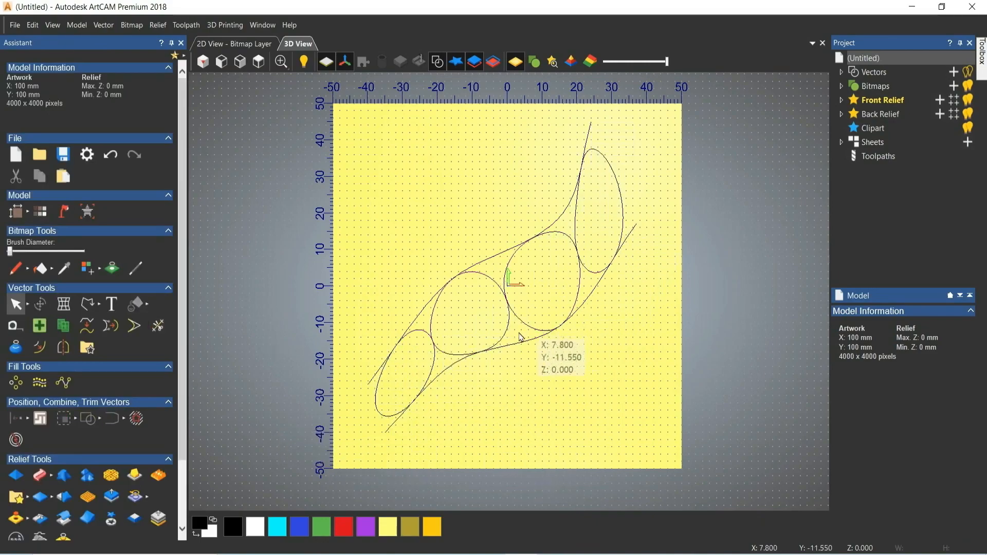
- Select all the vectors and identify their coincident points and vector intersections with Vector Doctor at 0.01 tolerance
{"action": "left_click_drag", "start_coordinate": [347, 119], "coordinate": [651, 437]}
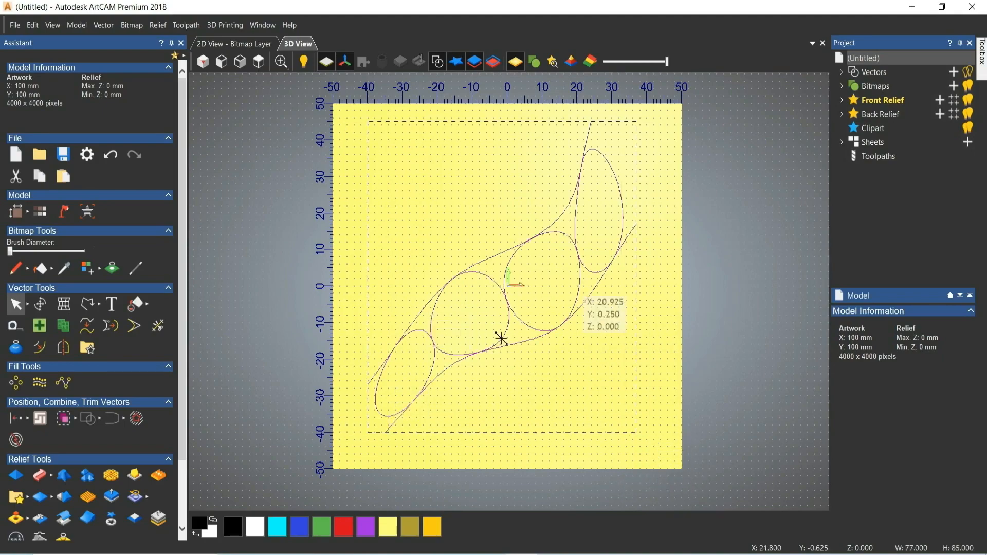
{"action": "left_click", "coordinate": [43, 333]}
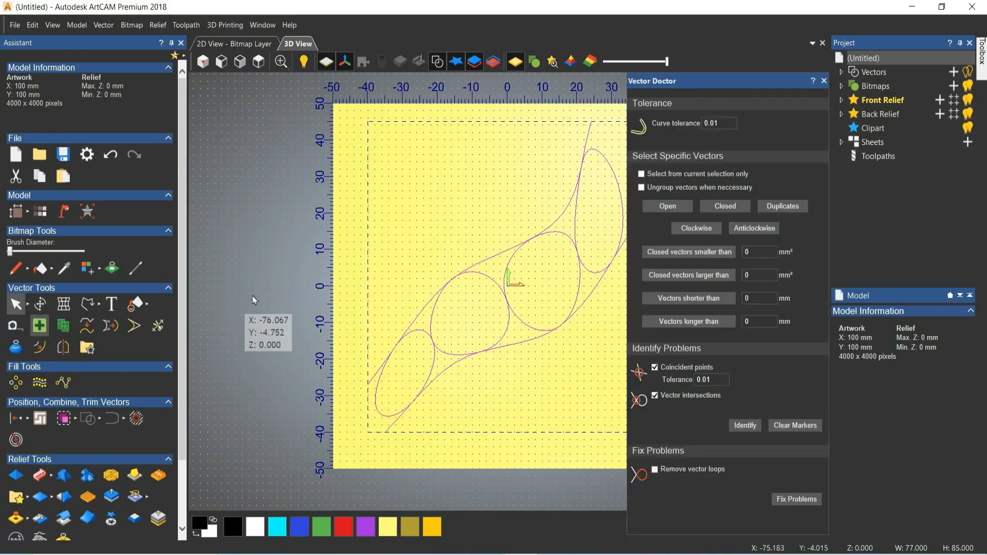
{"action": "scroll", "coordinate": [591, 309], "scroll_direction": "up", "scroll_amount": 2}
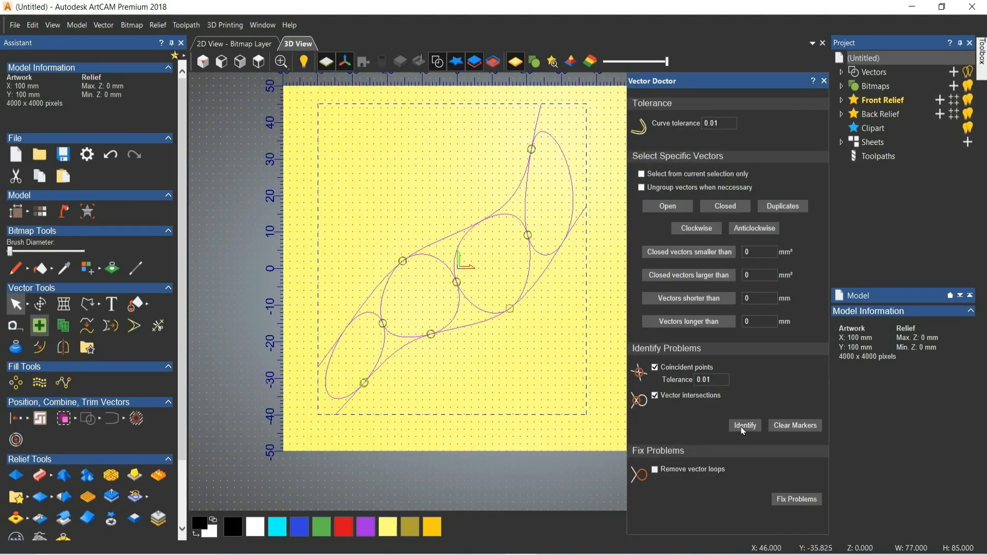
- Examine the problem markers where the distorted circles meet each other and the polylines, then close Vector Doctor and deselect the vectors
{"action": "scroll", "coordinate": [384, 325], "scroll_direction": "up", "scroll_amount": 5}
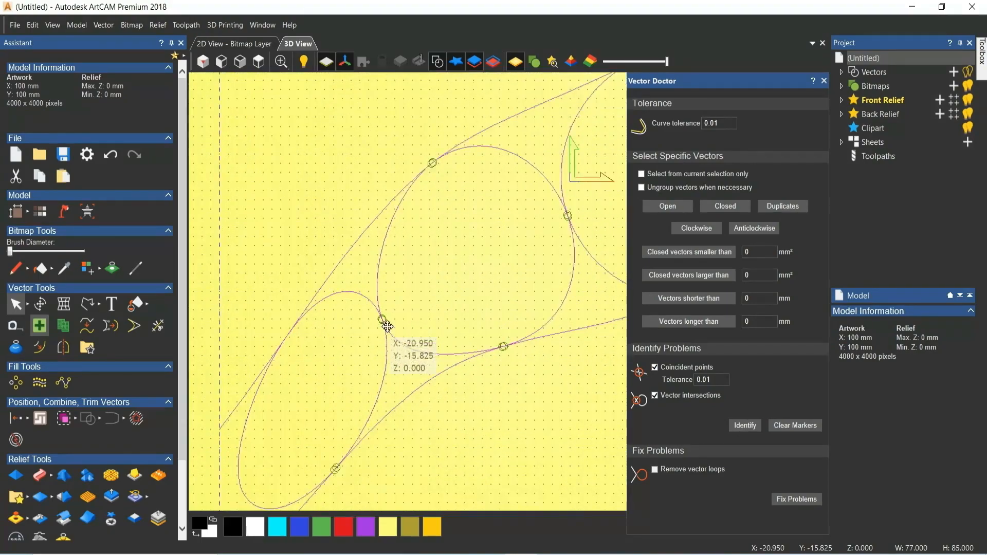
{"action": "scroll", "coordinate": [371, 308], "scroll_direction": "up", "scroll_amount": 8}
{"action": "scroll", "coordinate": [371, 290], "scroll_direction": "down", "scroll_amount": 9}
{"action": "scroll", "coordinate": [372, 294], "scroll_direction": "down", "scroll_amount": 10}
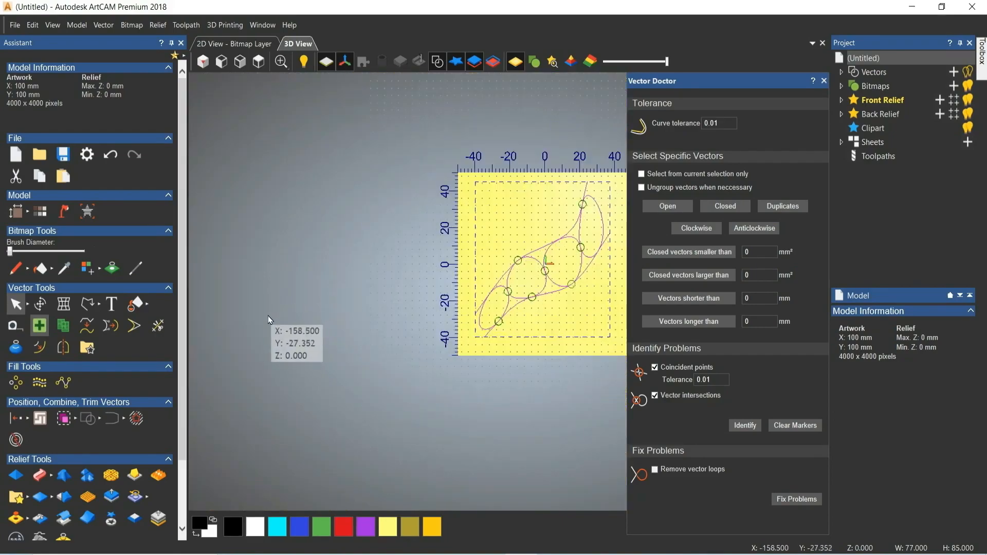
{"action": "scroll", "coordinate": [599, 246], "scroll_direction": "up", "scroll_amount": 2}
{"action": "scroll", "coordinate": [606, 221], "scroll_direction": "up", "scroll_amount": 2}
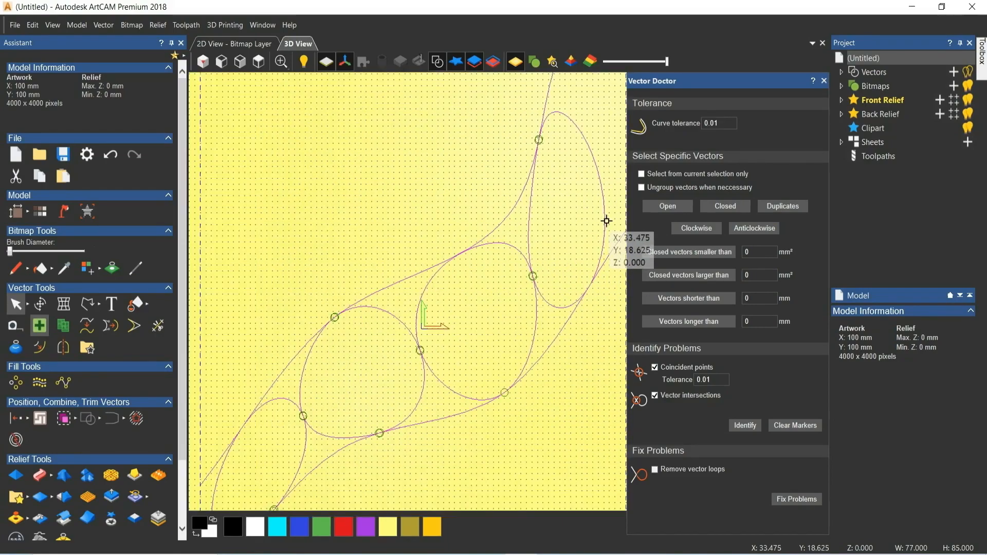
{"action": "scroll", "coordinate": [591, 237], "scroll_direction": "down", "scroll_amount": 2}
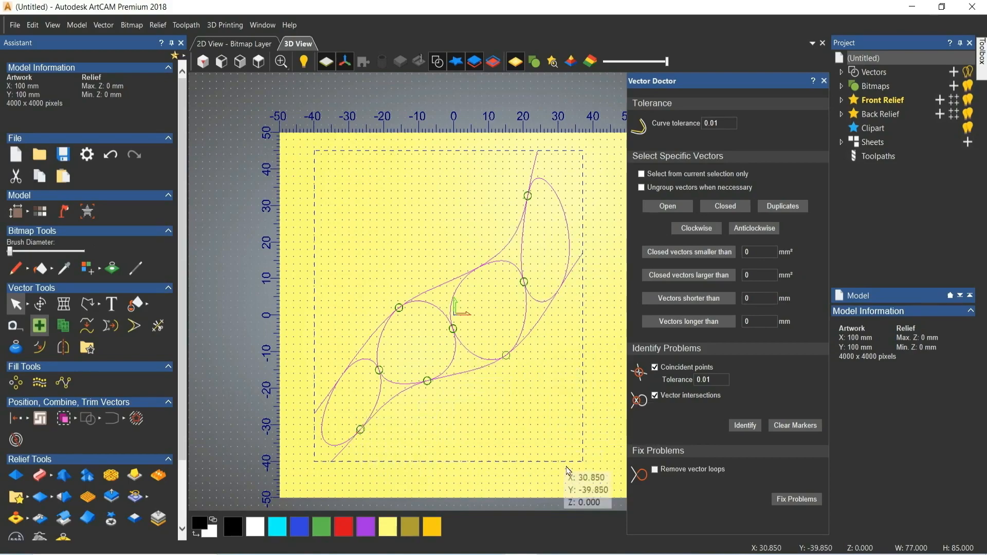
{"action": "left_click", "coordinate": [822, 81]}
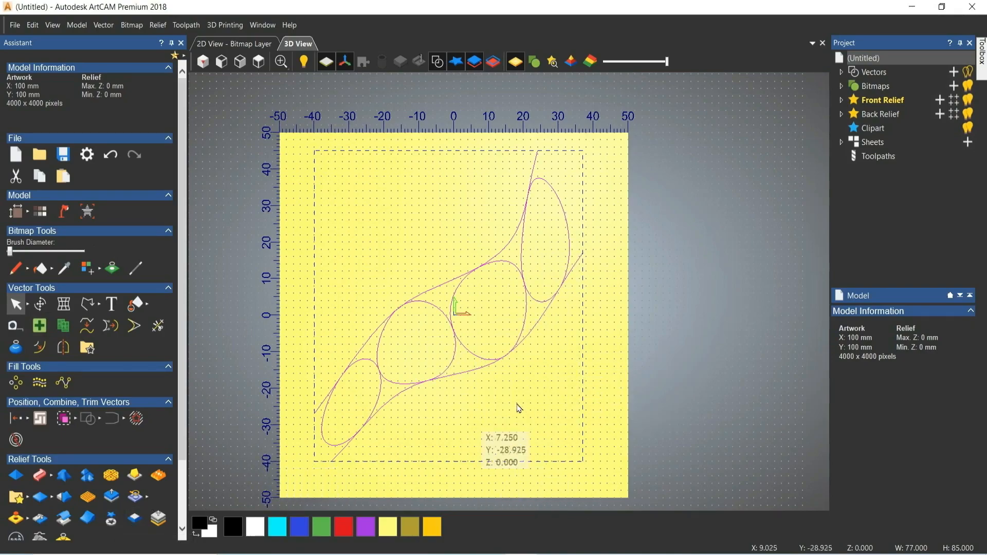
{"action": "left_click", "coordinate": [283, 343]}
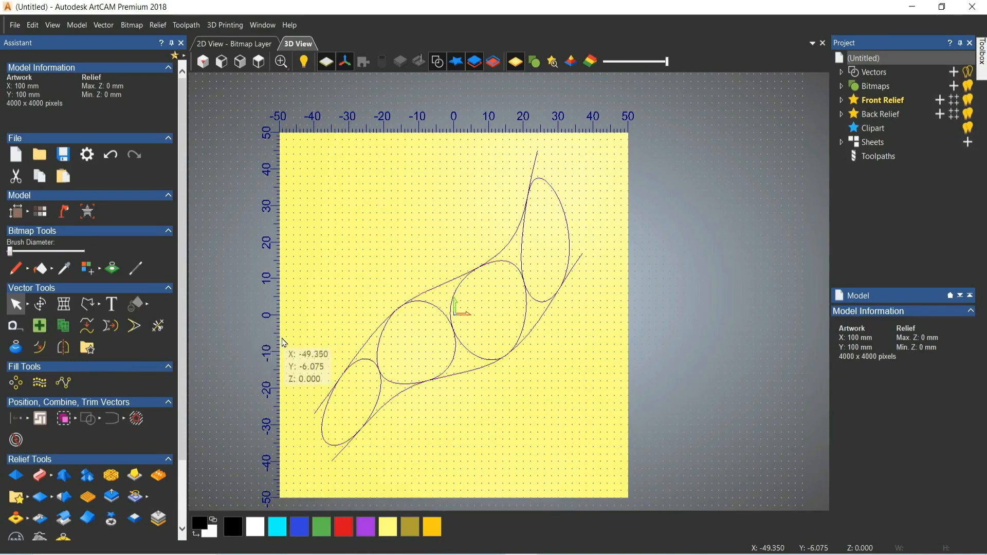
- Measure the straight-line distance between the two ends of the lower polyline, and close the measuring tool
{"action": "left_click", "coordinate": [12, 327]}
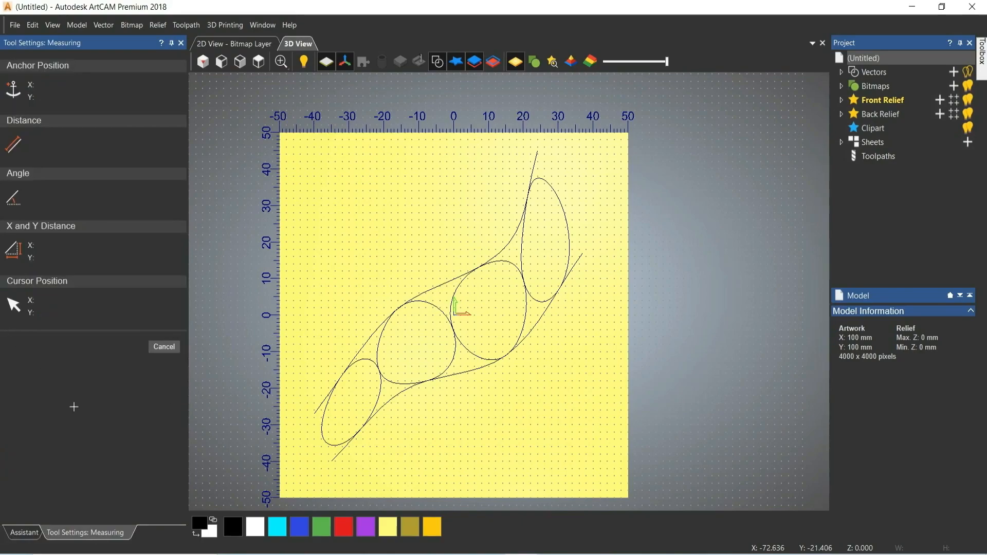
{"action": "left_click_drag", "start_coordinate": [332, 459], "coordinate": [582, 252]}
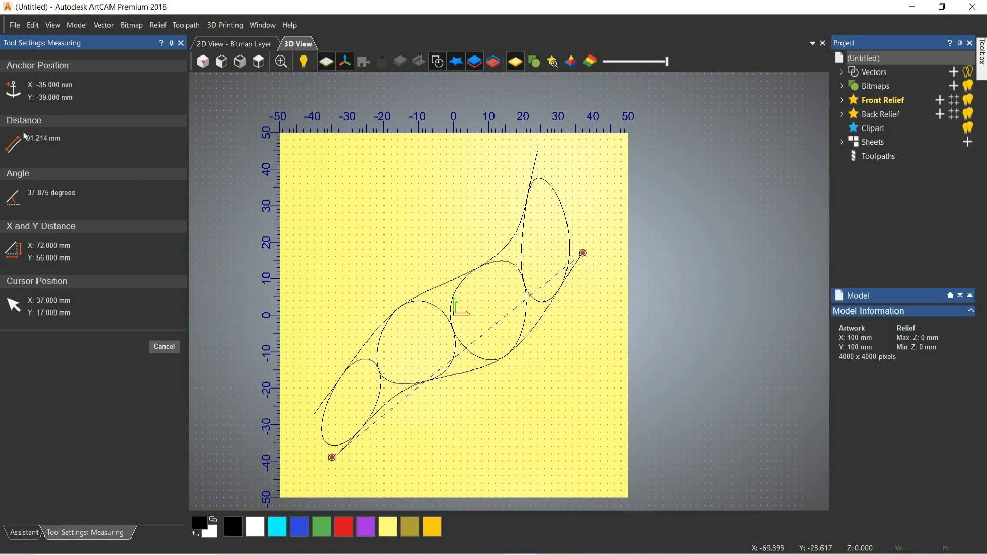
{"action": "left_click", "coordinate": [182, 43]}
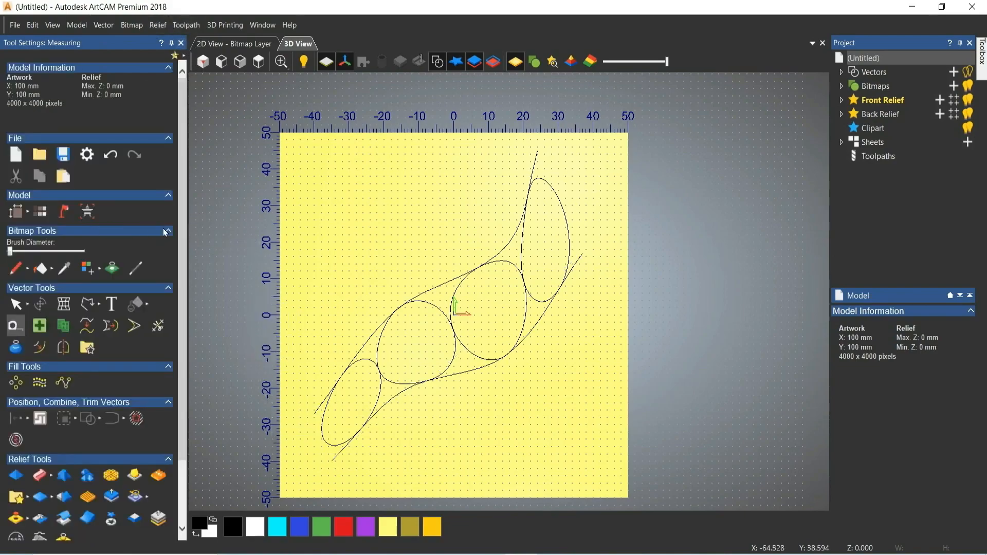